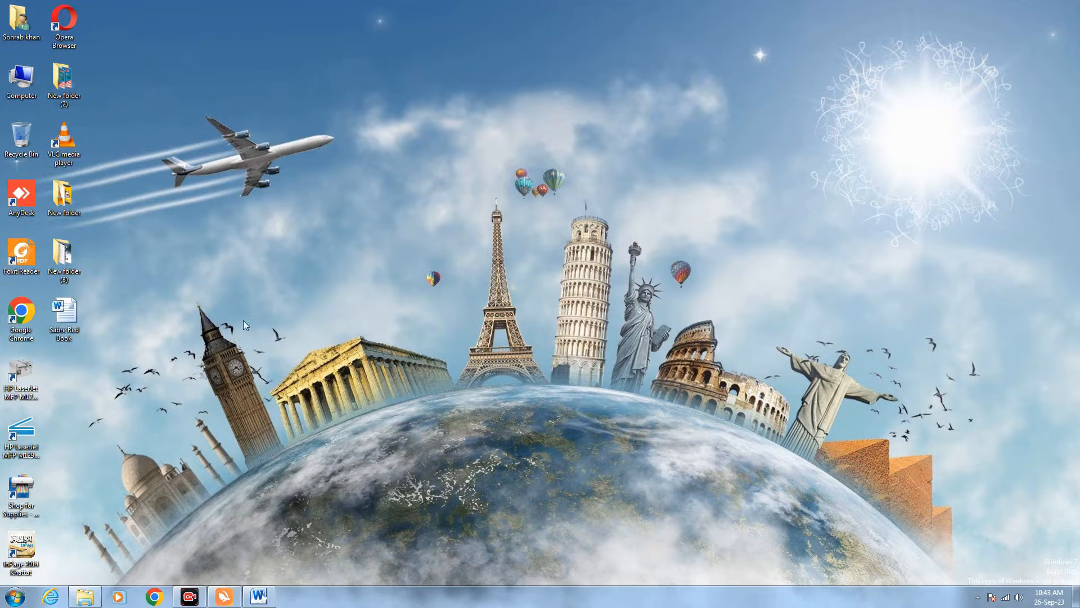
- Open the Sabre Red Book guide in Word and scroll to the Pakistan and Saudi Arabia airport tables
{"action": "double_click", "coordinate": [64, 313]}
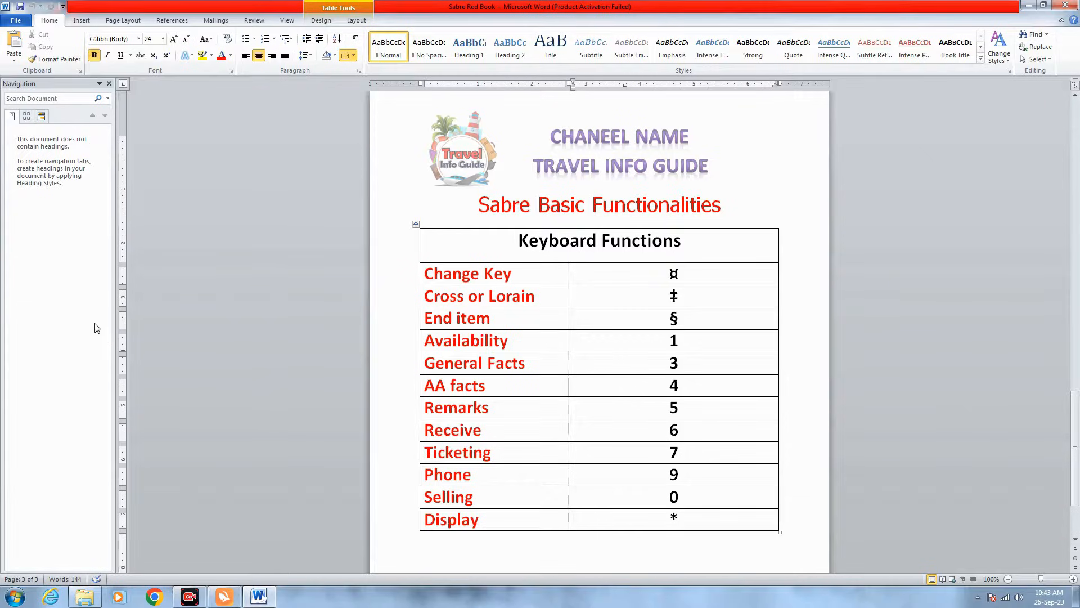
{"action": "scroll", "coordinate": [337, 328], "scroll_direction": "up", "scroll_amount": 10}
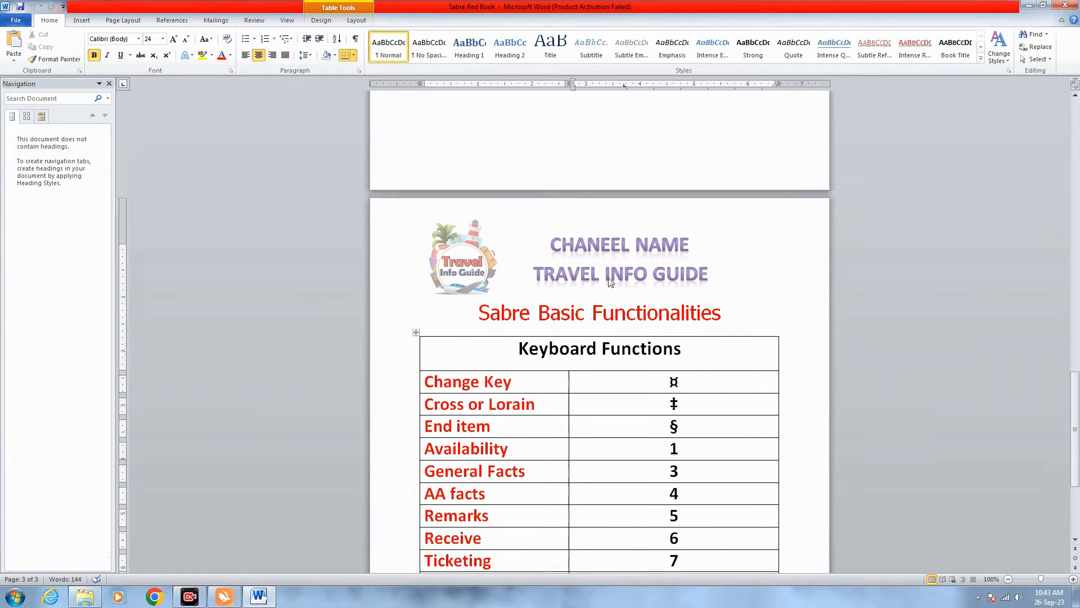
{"action": "scroll", "coordinate": [599, 331], "scroll_direction": "up", "scroll_amount": 15}
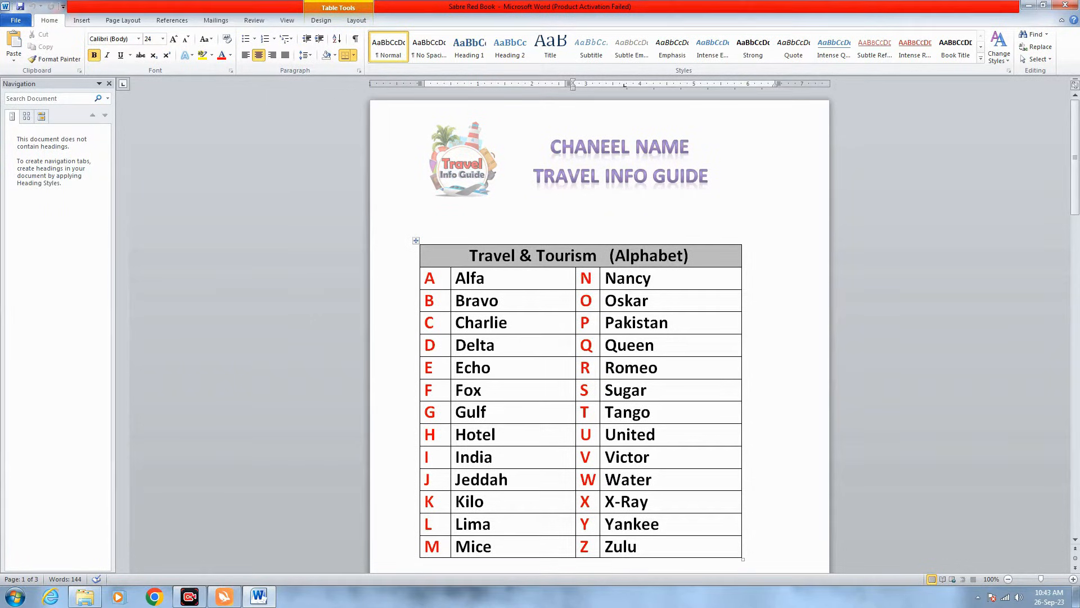
{"action": "left_click_drag", "start_coordinate": [485, 278], "coordinate": [467, 345]}
{"action": "scroll", "coordinate": [467, 345], "scroll_direction": "down", "scroll_amount": 3}
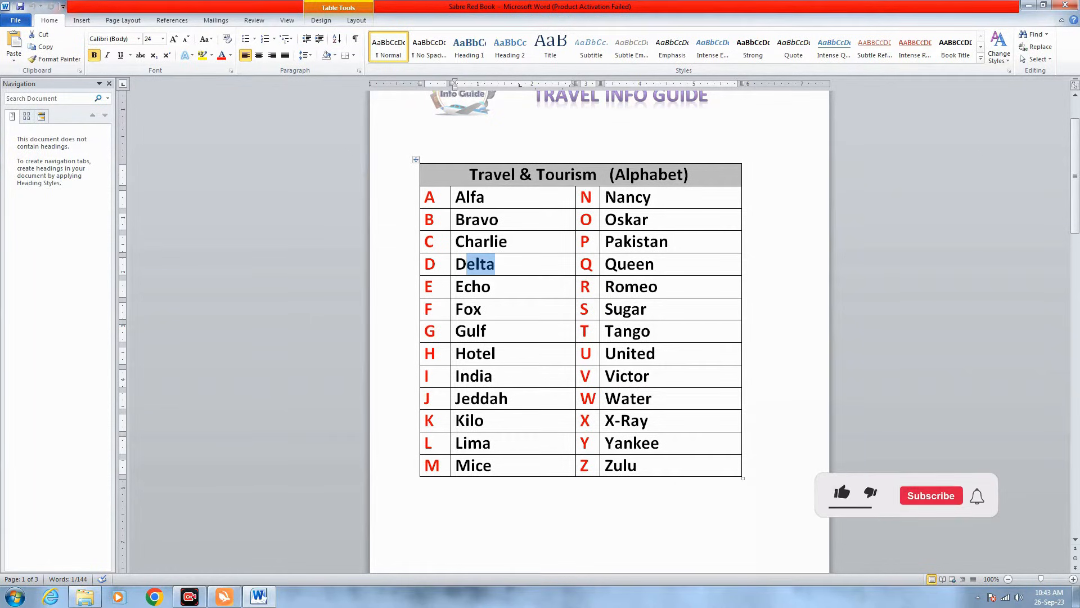
{"action": "scroll", "coordinate": [580, 281], "scroll_direction": "down", "scroll_amount": 5}
{"action": "scroll", "coordinate": [600, 332], "scroll_direction": "down", "scroll_amount": 12}
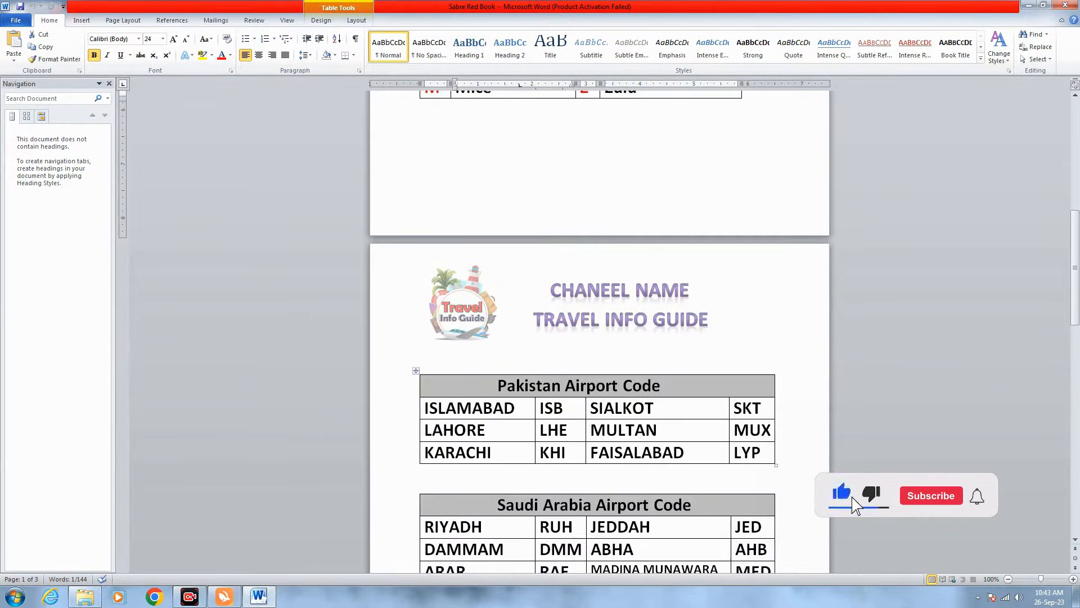
- Dismiss the colour-scheme warning and highlight RIYADH/RUH and DAMMAM/DMM in the Saudi airport table
{"action": "scroll", "coordinate": [599, 332], "scroll_direction": "down", "scroll_amount": 1}
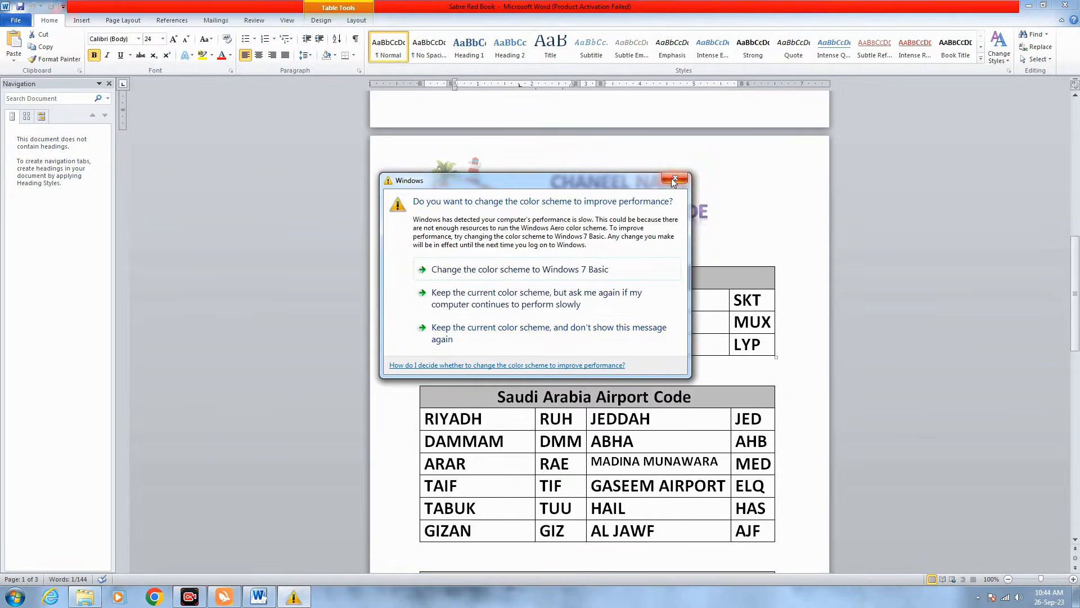
{"action": "left_click", "coordinate": [675, 180]}
{"action": "scroll", "coordinate": [599, 338], "scroll_direction": "down", "scroll_amount": 1}
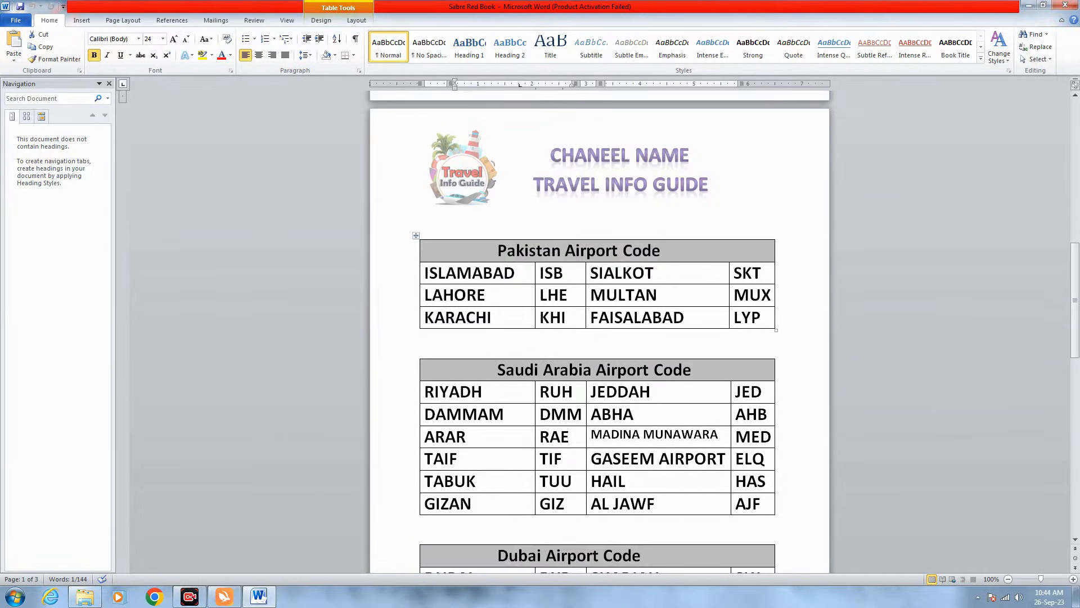
{"action": "scroll", "coordinate": [599, 394], "scroll_direction": "down", "scroll_amount": 2}
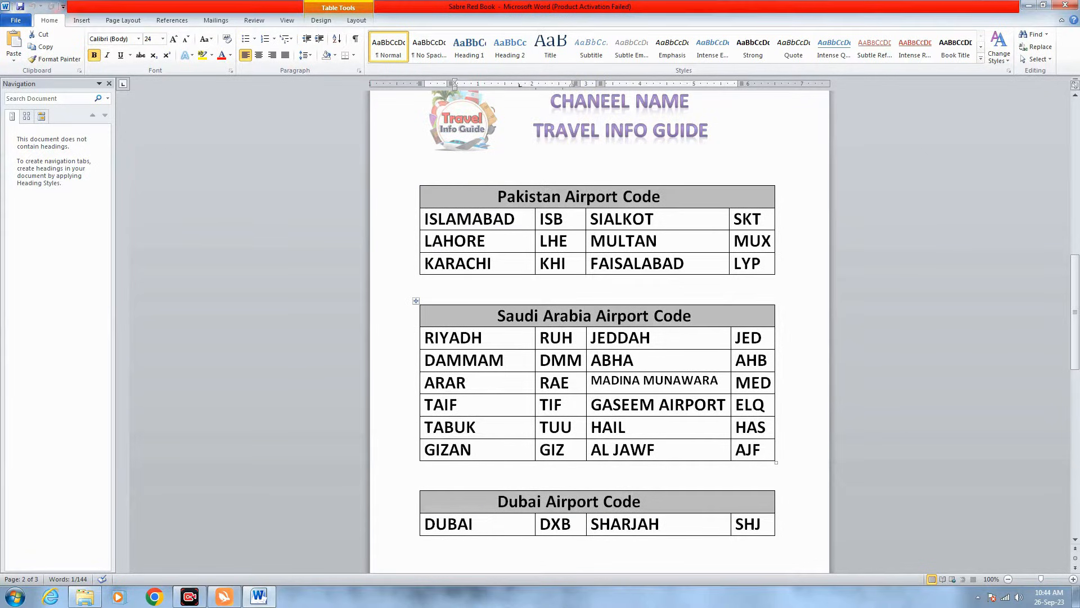
{"action": "scroll", "coordinate": [599, 393], "scroll_direction": "down", "scroll_amount": 3}
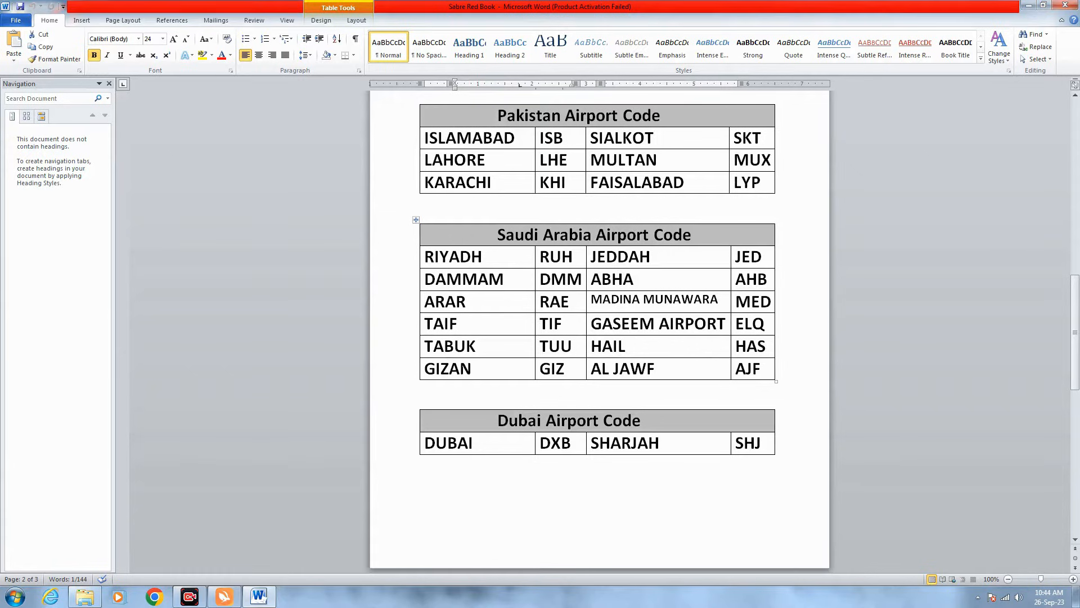
{"action": "double_click", "coordinate": [483, 257]}
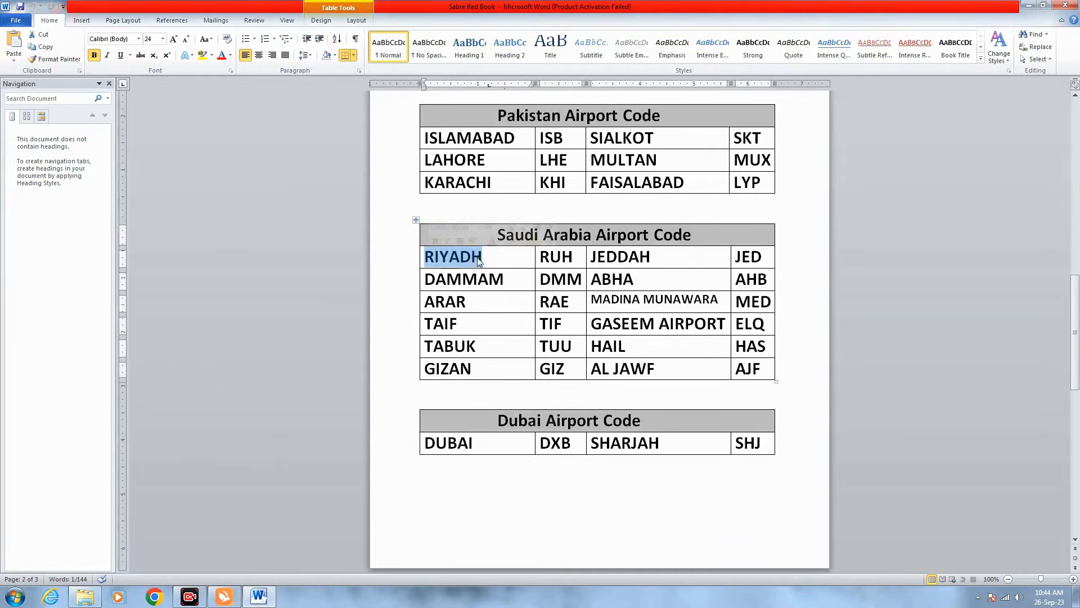
{"action": "left_click_drag", "start_coordinate": [573, 257], "coordinate": [426, 205]}
{"action": "left_click", "coordinate": [552, 281]}
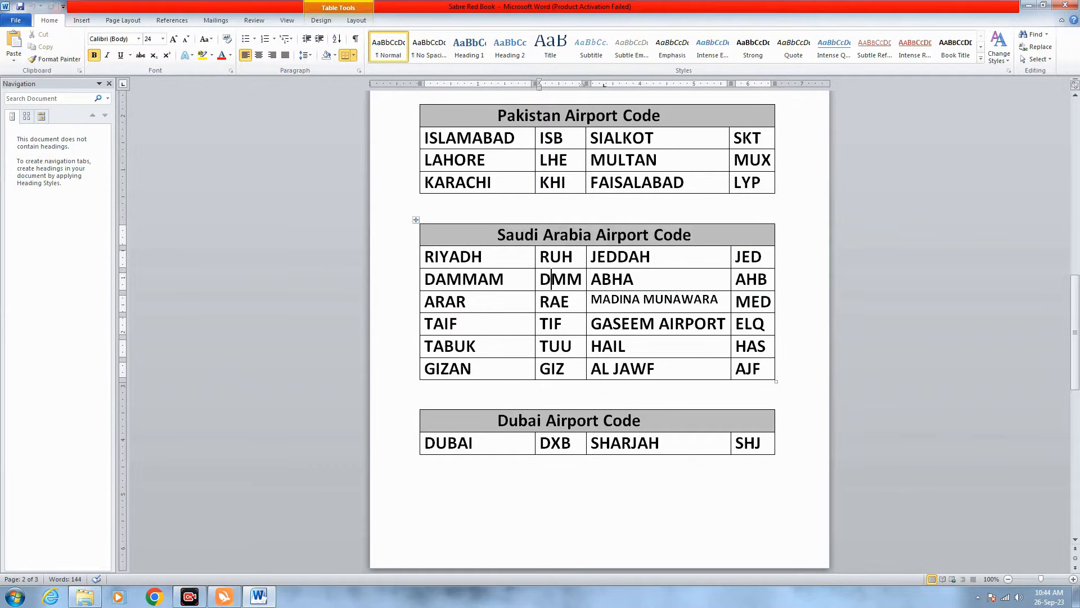
- Scroll down to the Keyboard Functions table on page 3
{"action": "scroll", "coordinate": [599, 329], "scroll_direction": "up", "scroll_amount": 5}
{"action": "scroll", "coordinate": [599, 329], "scroll_direction": "up", "scroll_amount": 5}
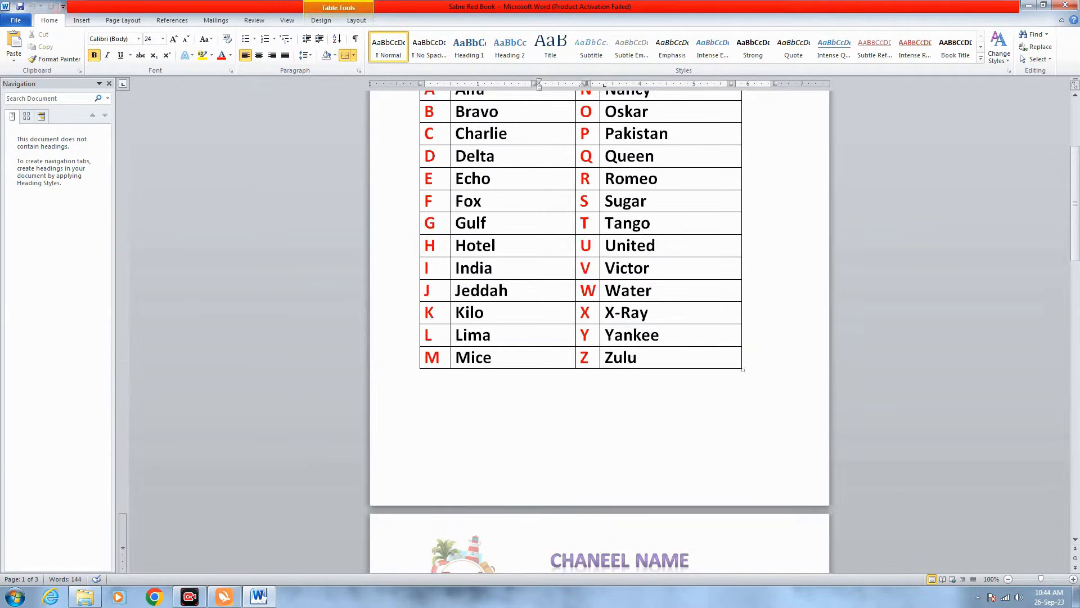
{"action": "scroll", "coordinate": [599, 329], "scroll_direction": "down", "scroll_amount": 10}
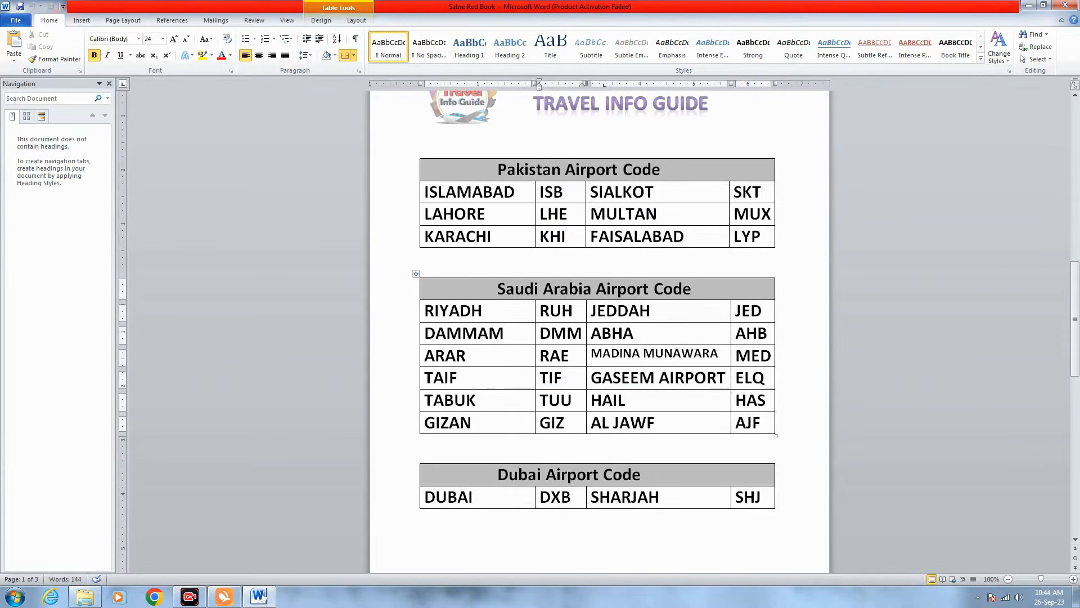
{"action": "scroll", "coordinate": [551, 332], "scroll_direction": "down", "scroll_amount": 7}
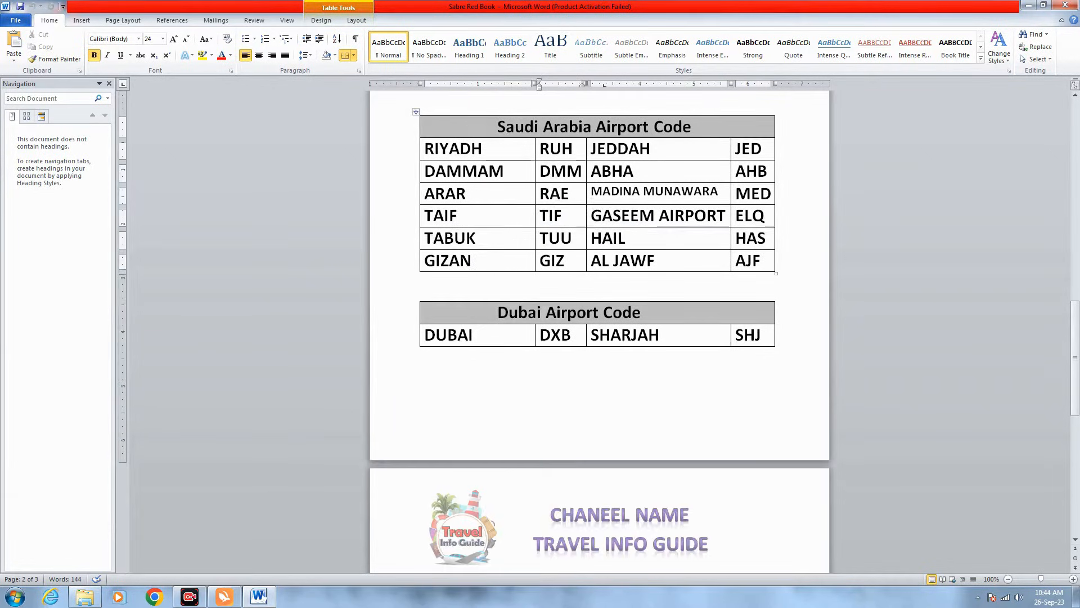
{"action": "scroll", "coordinate": [552, 333], "scroll_direction": "down", "scroll_amount": 2}
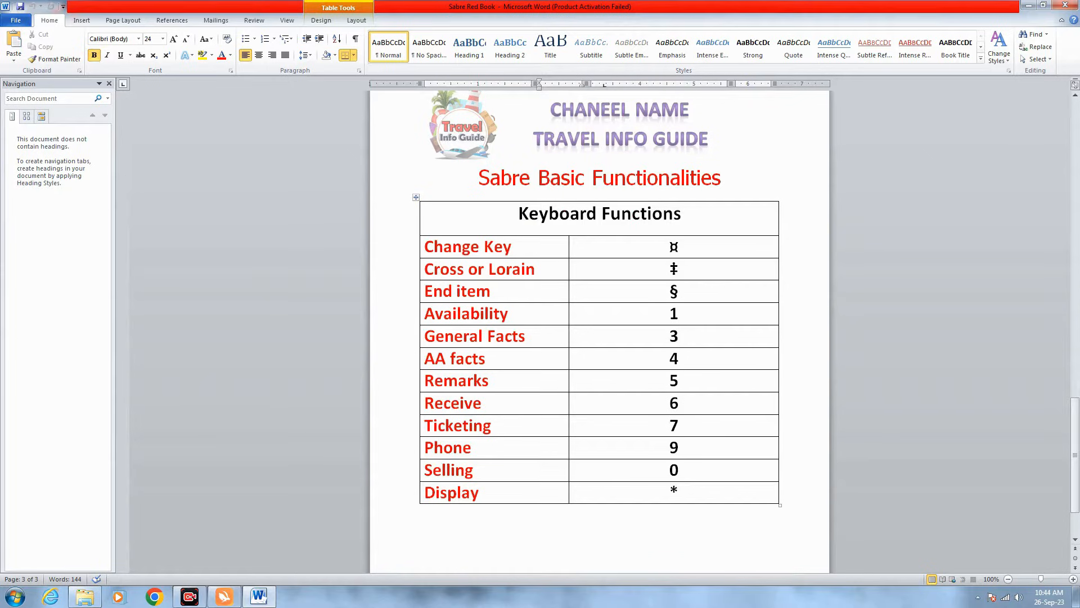
- Select the Keyboard Functions table, then highlight Change Key and its ¤ symbol
{"action": "left_click_drag", "start_coordinate": [673, 492], "coordinate": [487, 248]}
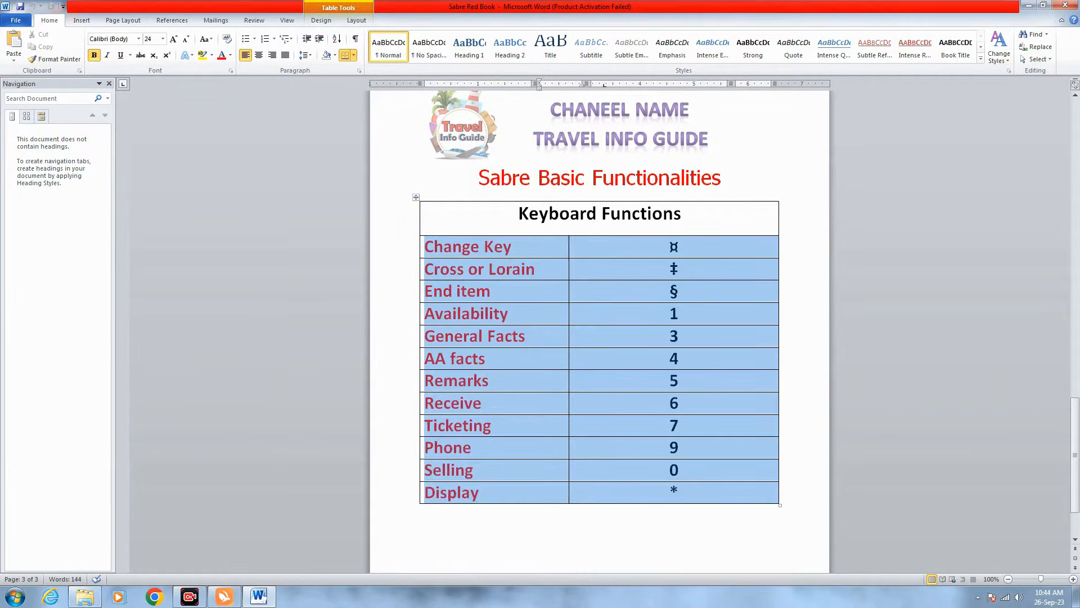
{"action": "left_click", "coordinate": [538, 291]}
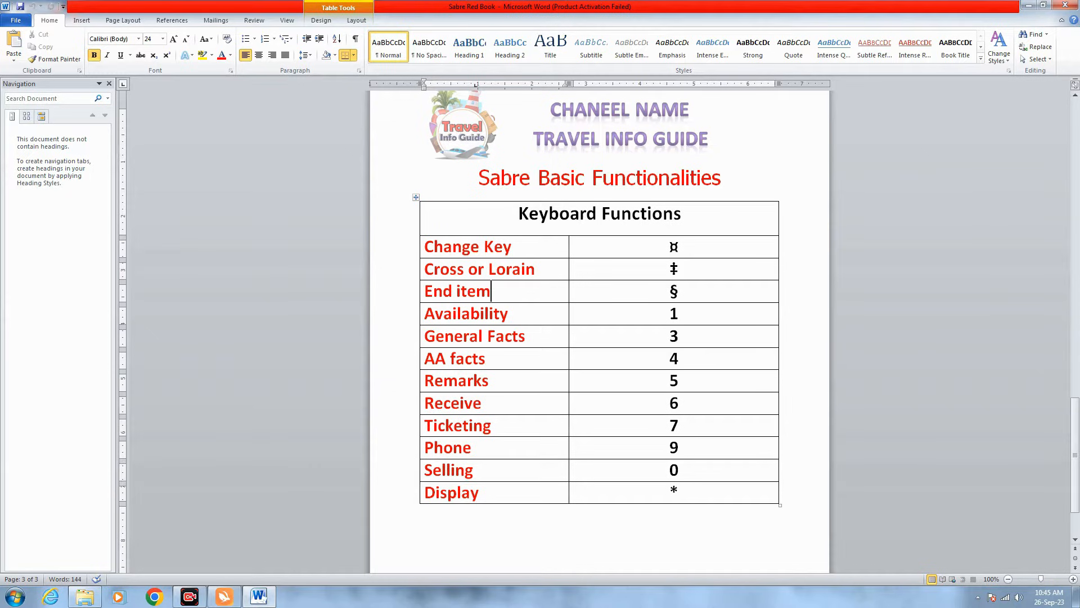
{"action": "mouse_move", "coordinate": [425, 248]}
{"action": "left_mouse_down"}
{"action": "mouse_move", "coordinate": [510, 252]}
{"action": "mouse_move", "coordinate": [442, 249]}
{"action": "left_mouse_up"}
{"action": "left_click", "coordinate": [510, 250]}
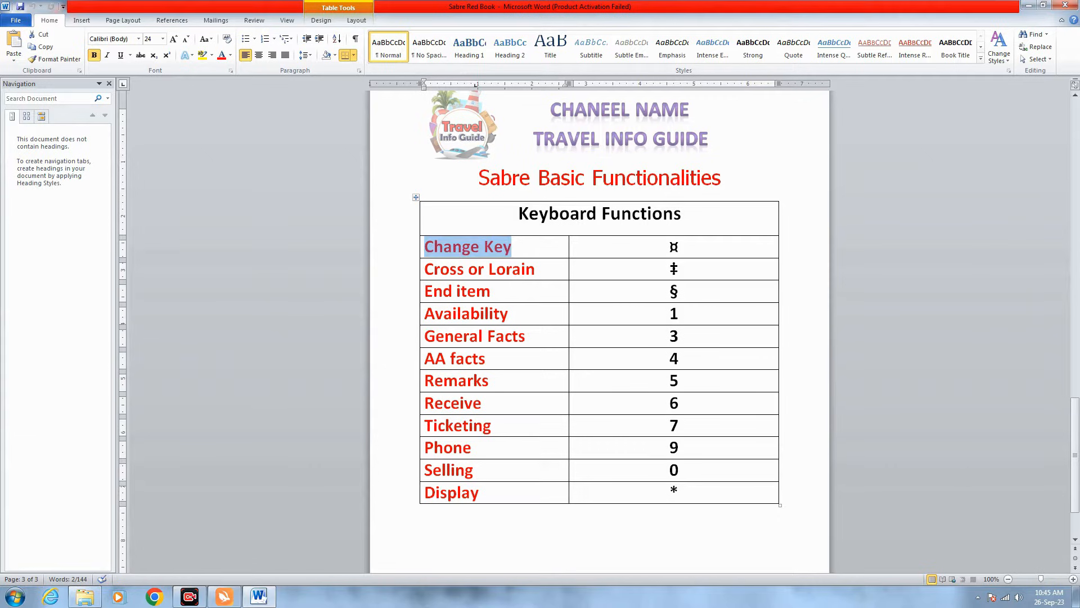
{"action": "double_click", "coordinate": [673, 247]}
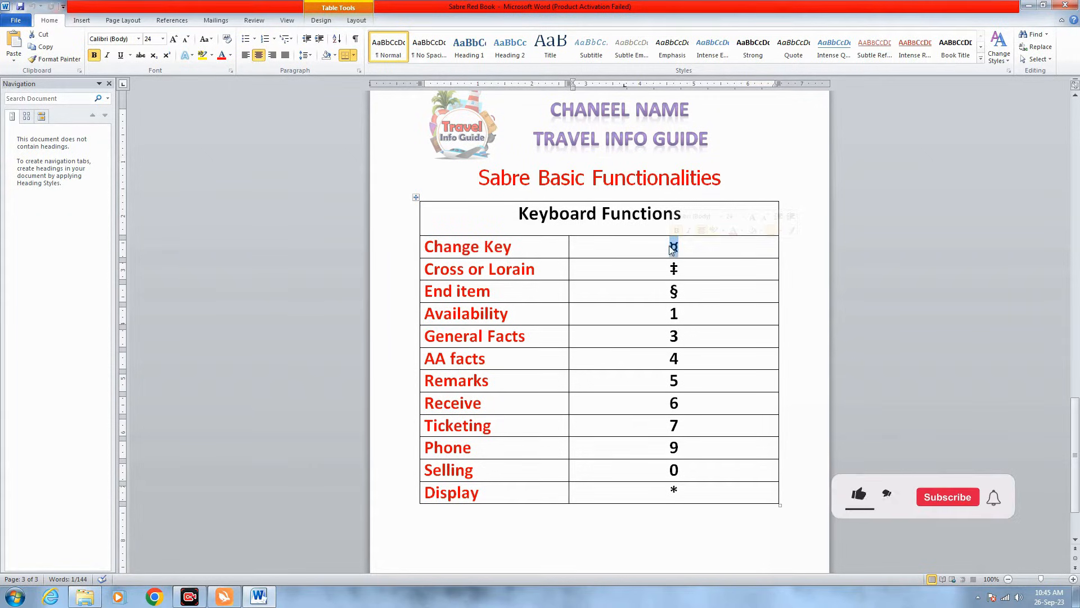
- Highlight the symbols for End item (§), Availability (1), General Facts (3), AA facts (4) and Remarks (5)
{"action": "key", "text": "Down"}
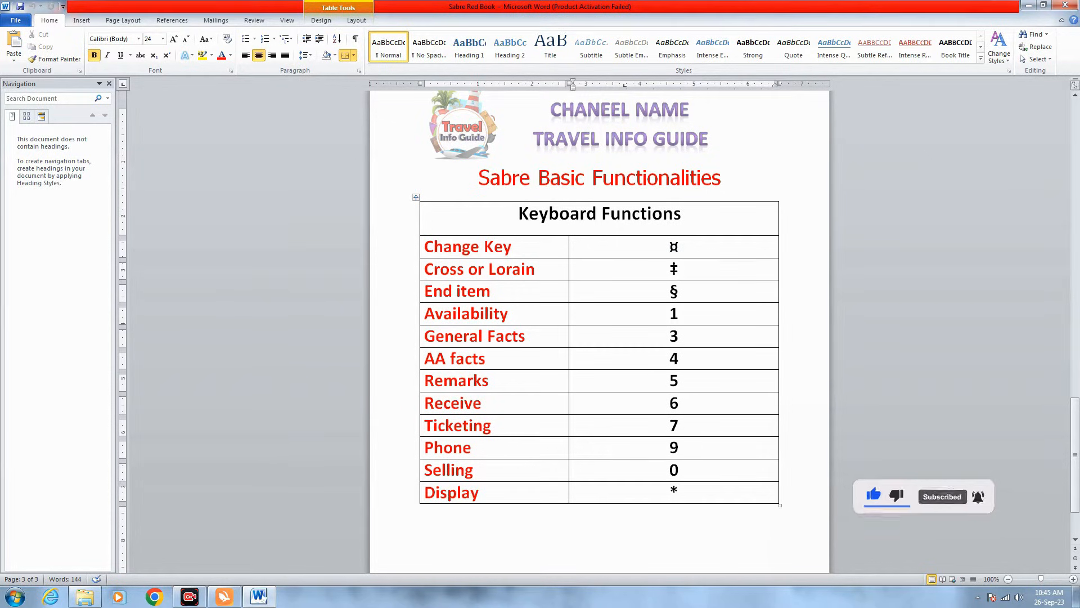
{"action": "key", "text": "Down"}
{"action": "key", "text": "shift+Left"}
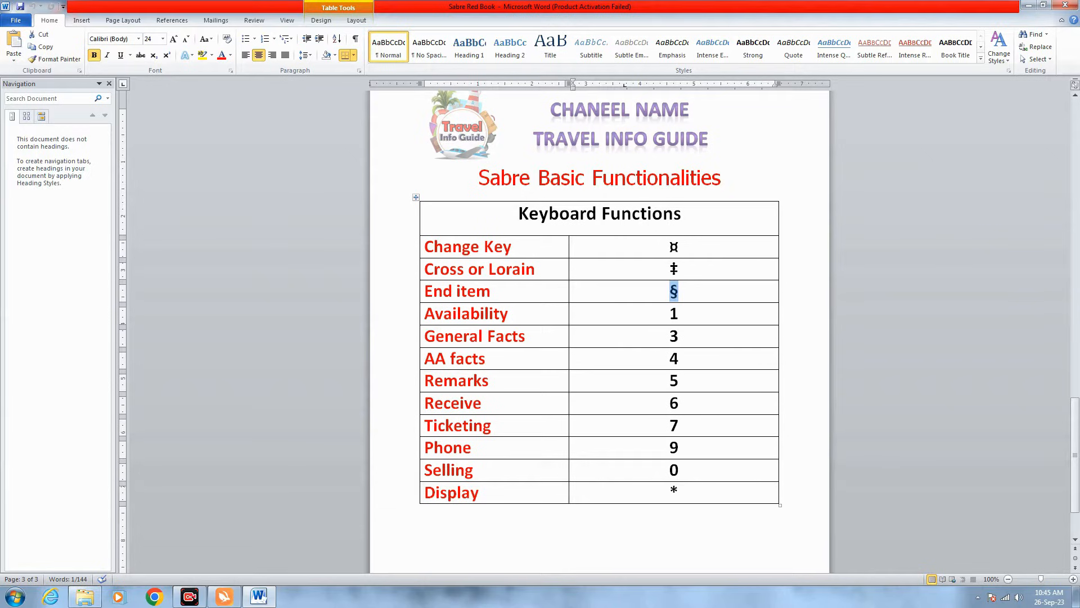
{"action": "key", "text": "Down"}
{"action": "key", "text": "shift+Left"}
{"action": "key", "text": "Down"}
{"action": "key", "text": "shift+Left"}
{"action": "key", "text": "Down"}
{"action": "key", "text": "shift+Left"}
{"action": "key", "text": "Down"}
{"action": "key", "text": "shift+Left"}
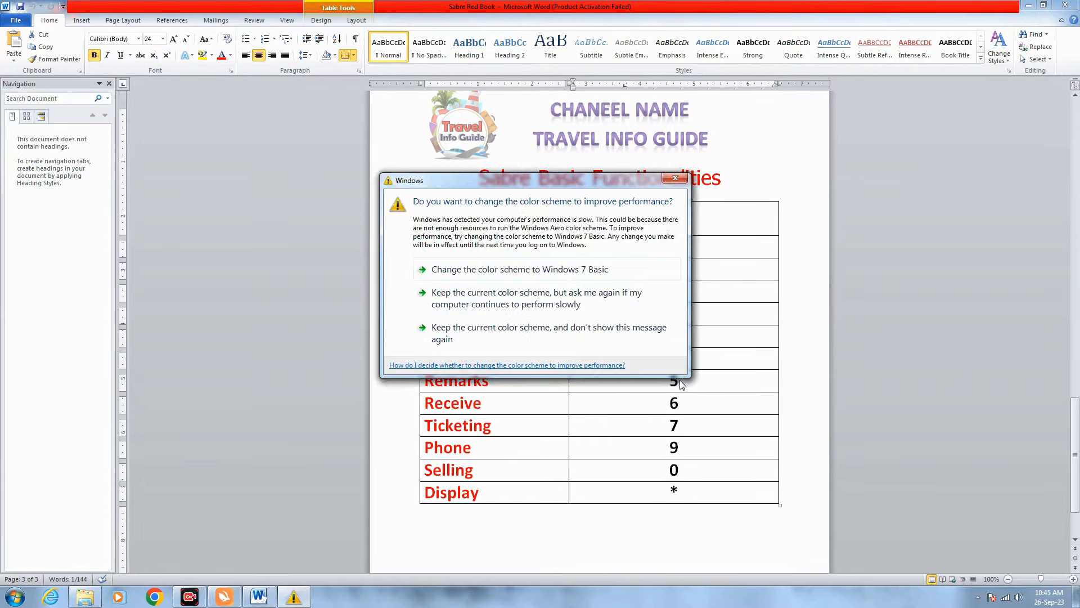
- Dismiss the colour-scheme warning and highlight Receive (6), Ticketing (7), Phone (9), Selling (0) and Display (*)
{"action": "left_click", "coordinate": [675, 177]}
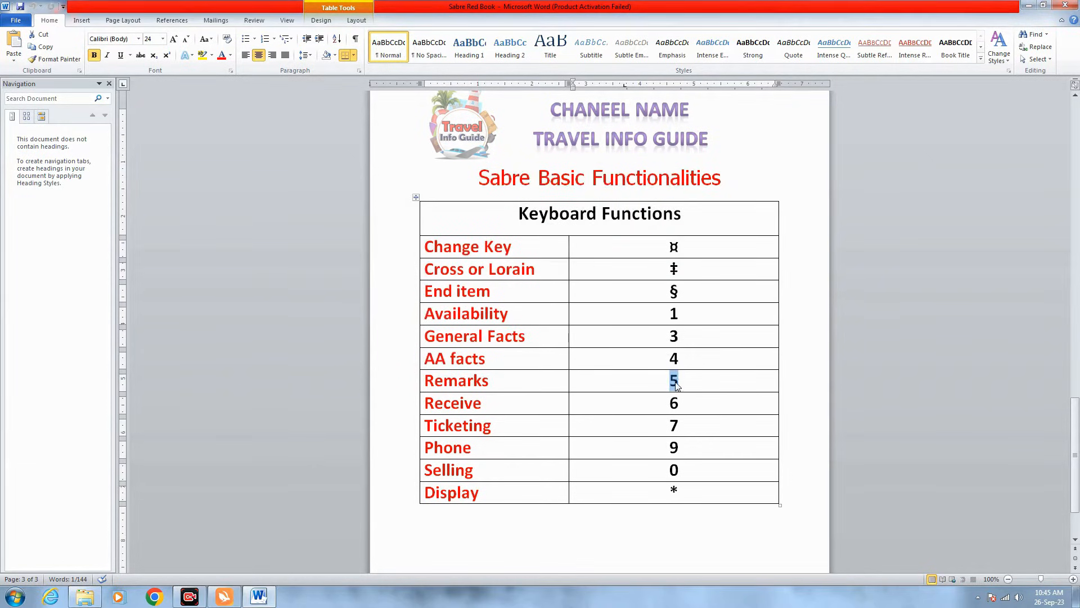
{"action": "key", "text": "Right"}
{"action": "key", "text": "Down"}
{"action": "key", "text": "shift+Left"}
{"action": "left_click", "coordinate": [498, 426]}
{"action": "double_click", "coordinate": [673, 426]}
{"action": "double_click", "coordinate": [672, 449]}
{"action": "left_click", "coordinate": [479, 470]}
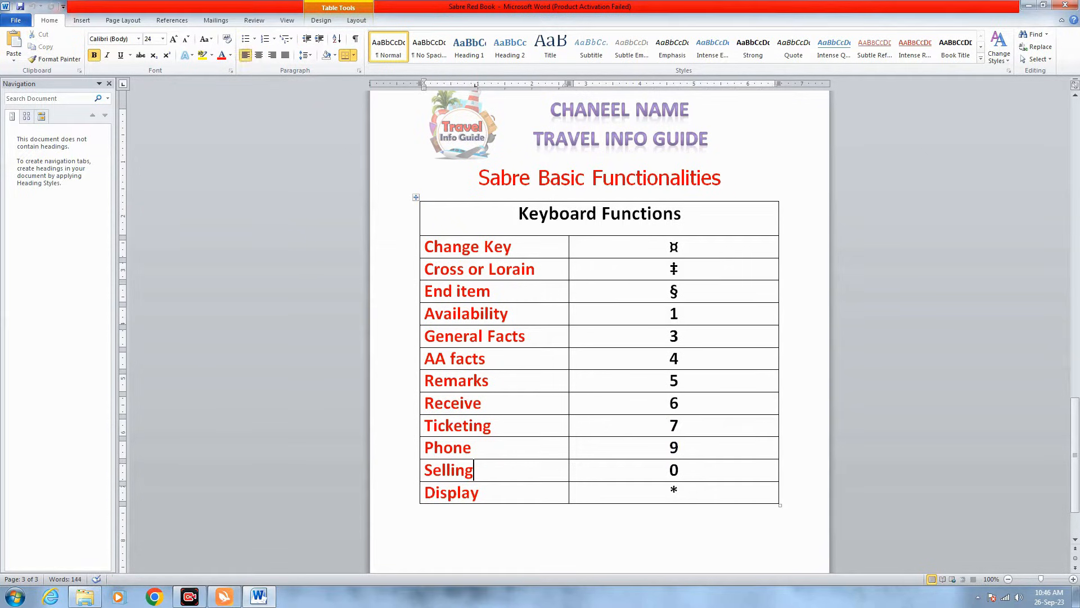
{"action": "double_click", "coordinate": [673, 470]}
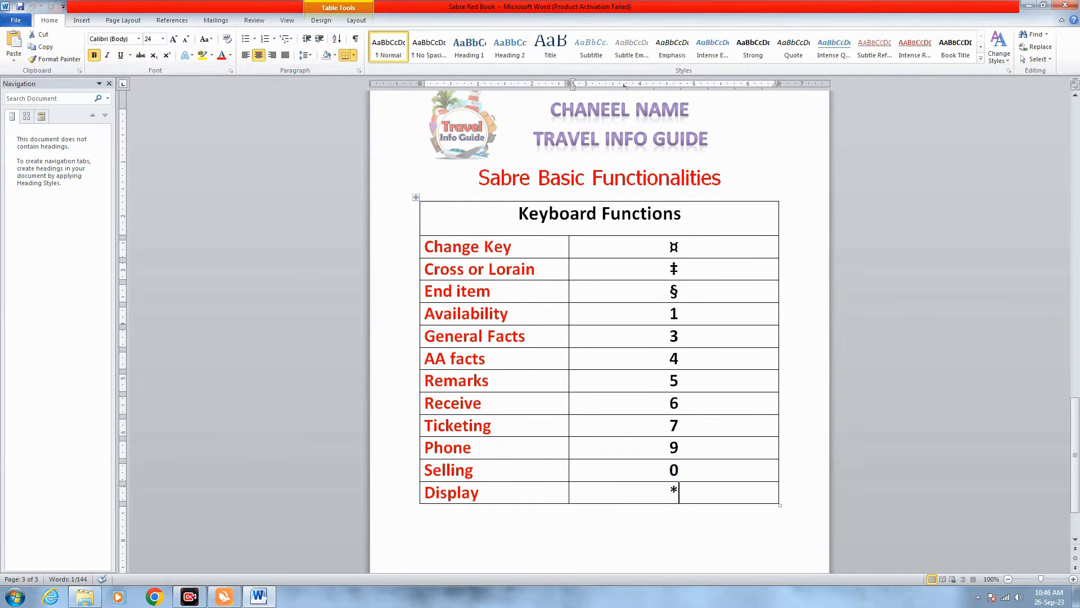
{"action": "double_click", "coordinate": [674, 492]}
- Deselect the table and minimize the Sabre Red Book document
{"action": "scroll", "coordinate": [599, 332], "scroll_direction": "down", "scroll_amount": 3}
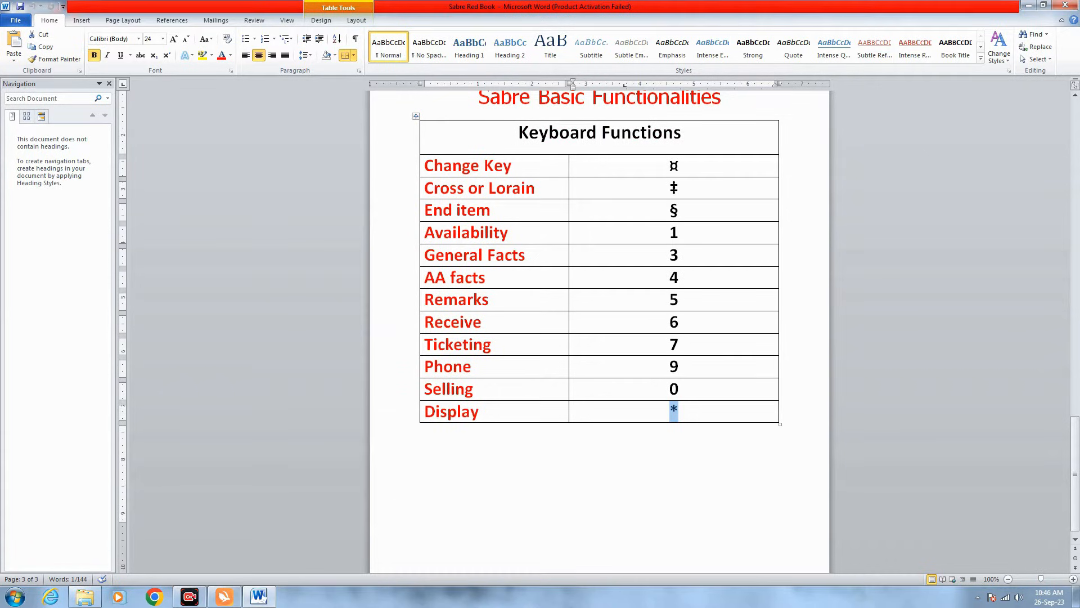
{"action": "left_click", "coordinate": [425, 428]}
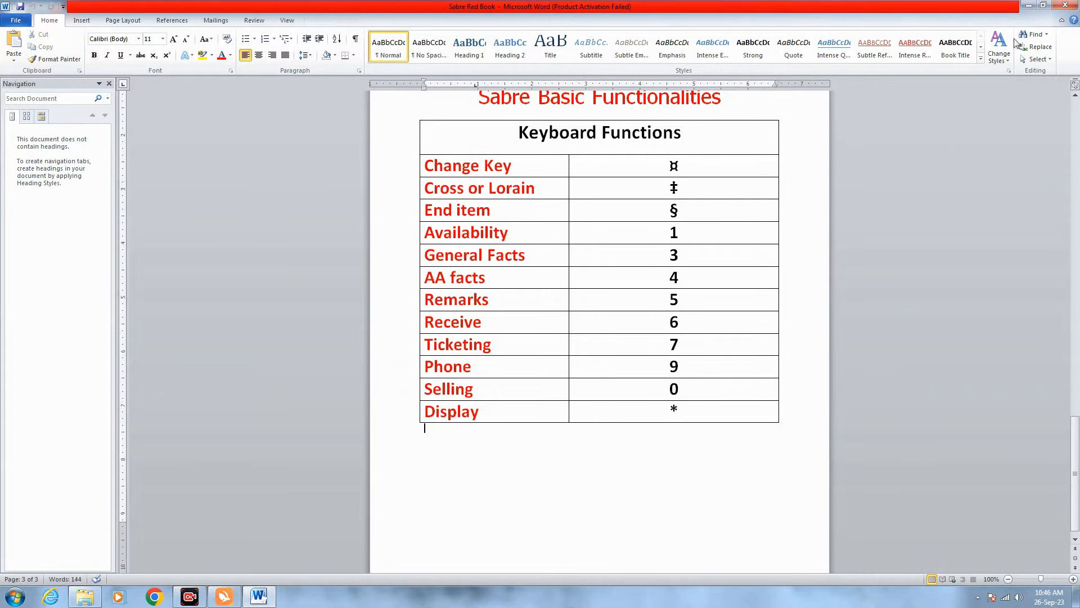
{"action": "left_click", "coordinate": [1027, 6]}
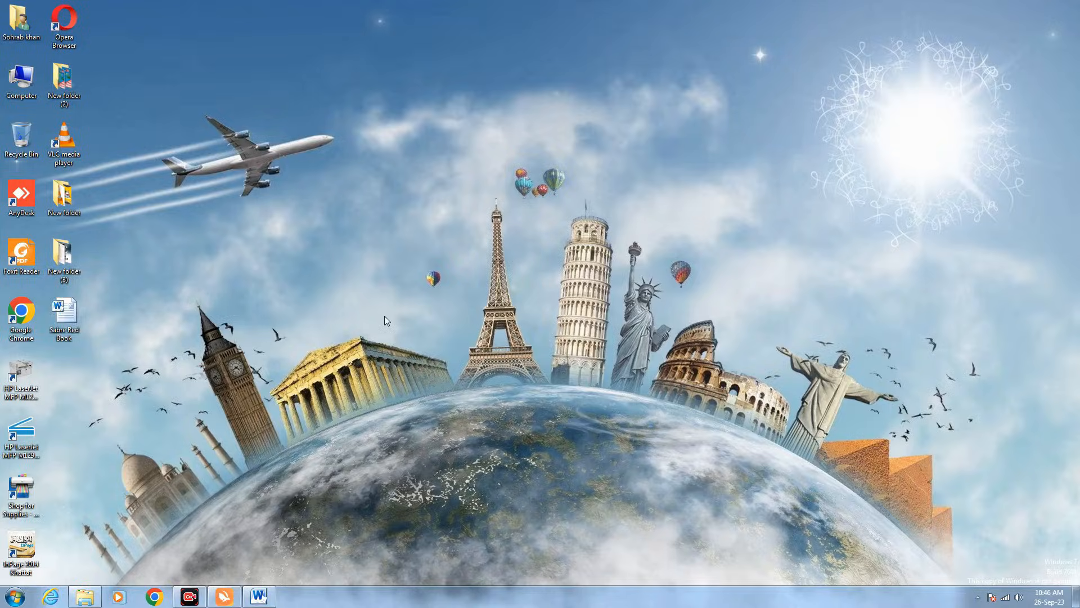
- Launch Chrome and open the 'Login page - Sabre' bookmark
{"action": "left_click", "coordinate": [154, 596]}
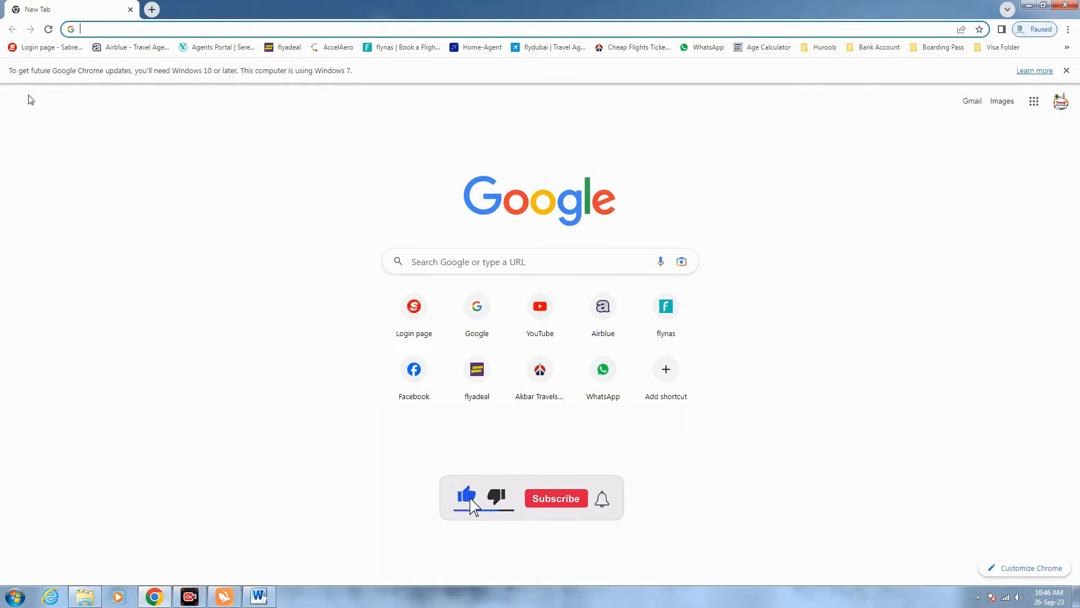
{"action": "left_click", "coordinate": [40, 50]}
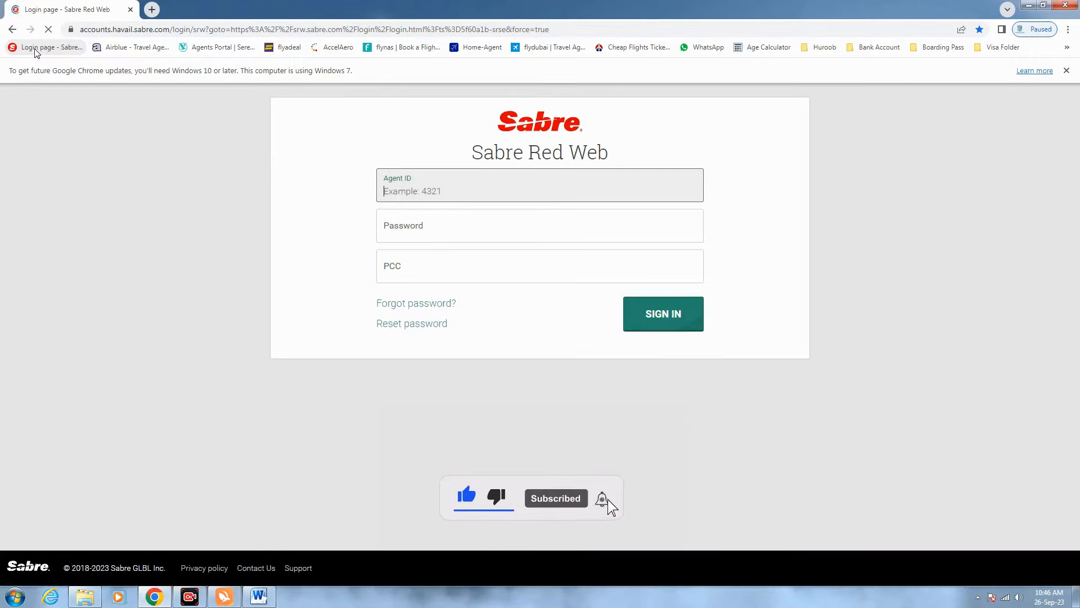
- In a new tab, search Google for 'sabre red web' and open the Sabre Red Web login result
{"action": "left_click", "coordinate": [151, 10]}
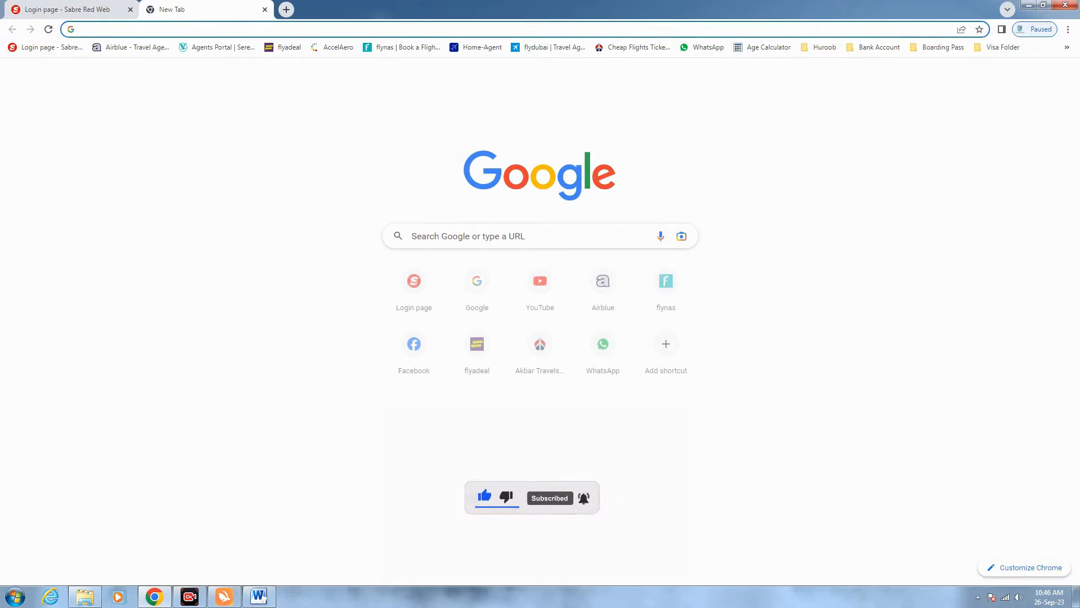
{"action": "type", "text": "google"}
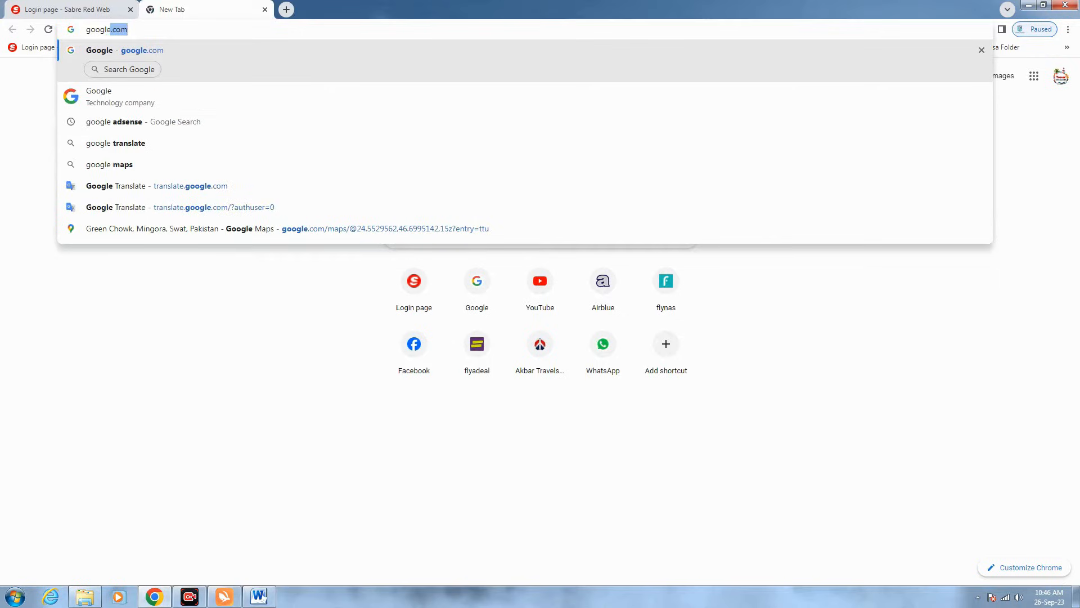
{"action": "key", "text": "Return"}
{"action": "type", "text": "sabre"}
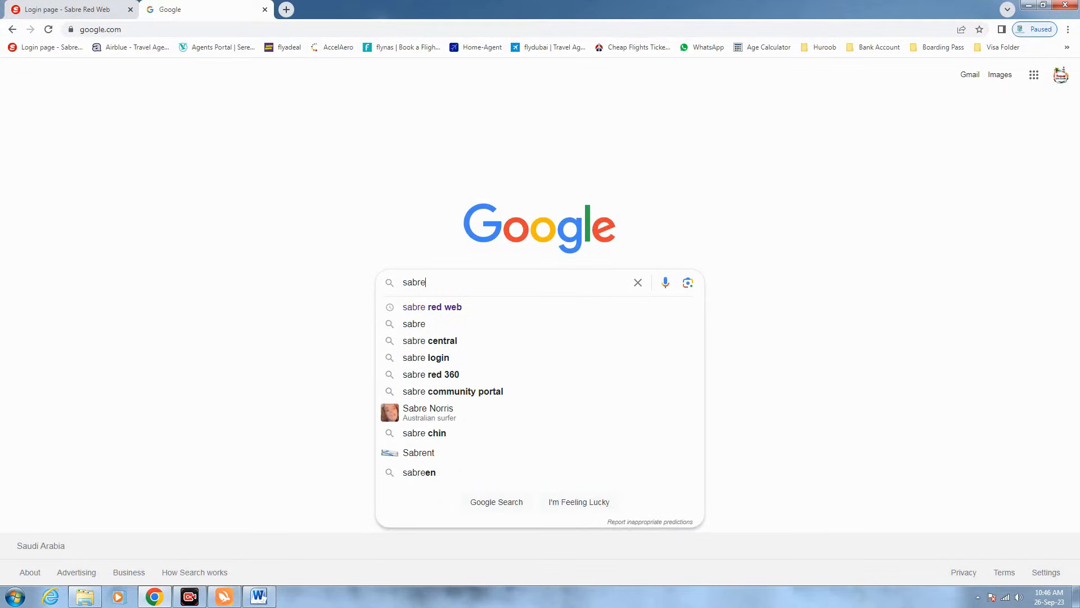
{"action": "key", "text": "Down"}
{"action": "left_click", "coordinate": [454, 308]}
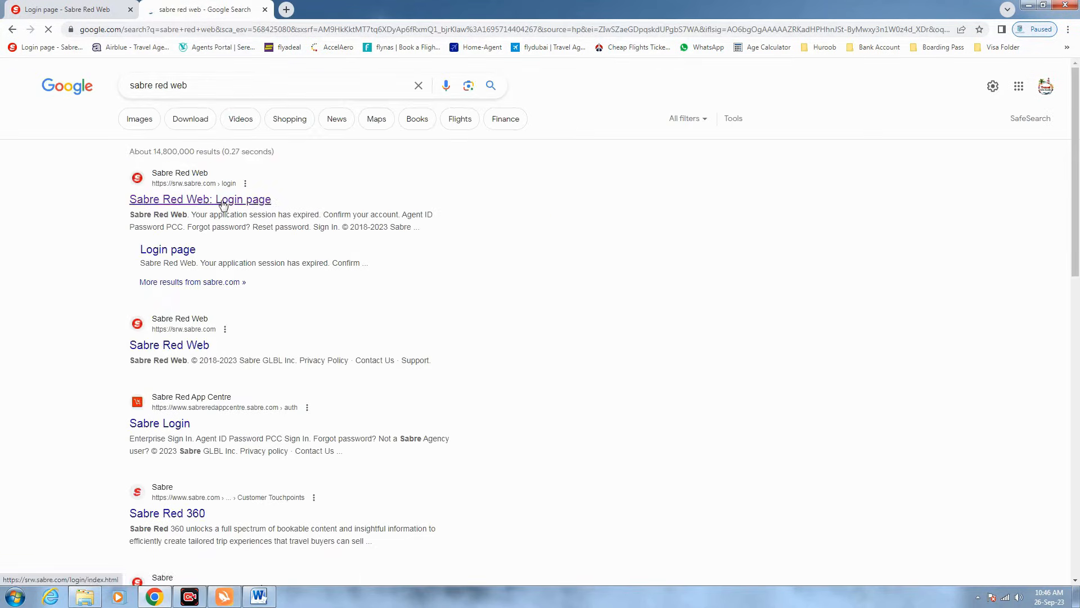
{"action": "left_click", "coordinate": [224, 204]}
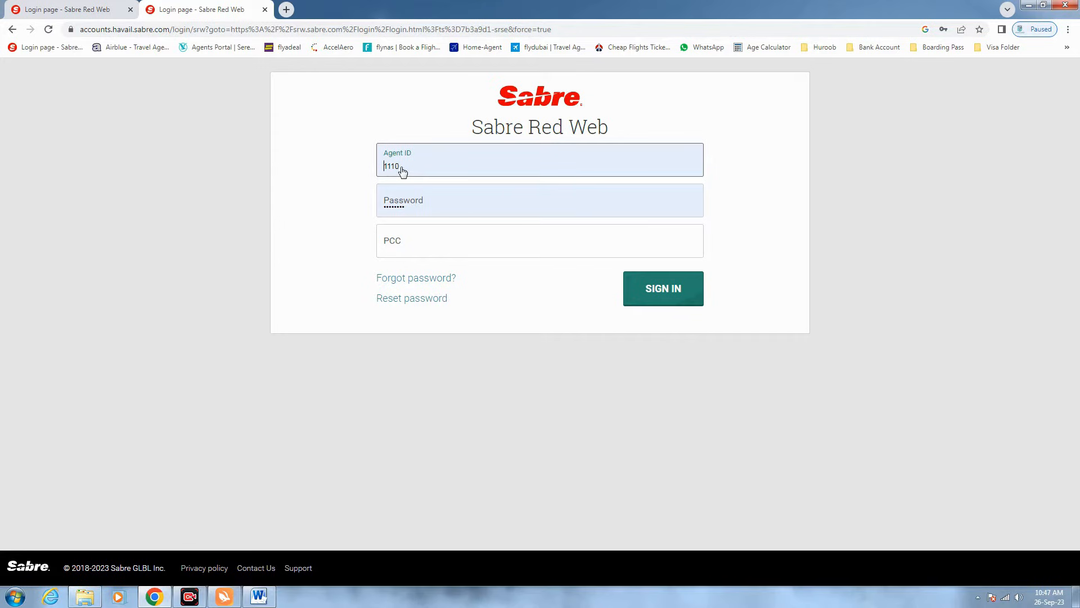
- Fill the PCC field with the saved code from autofill and sign in
{"action": "left_click", "coordinate": [415, 249]}
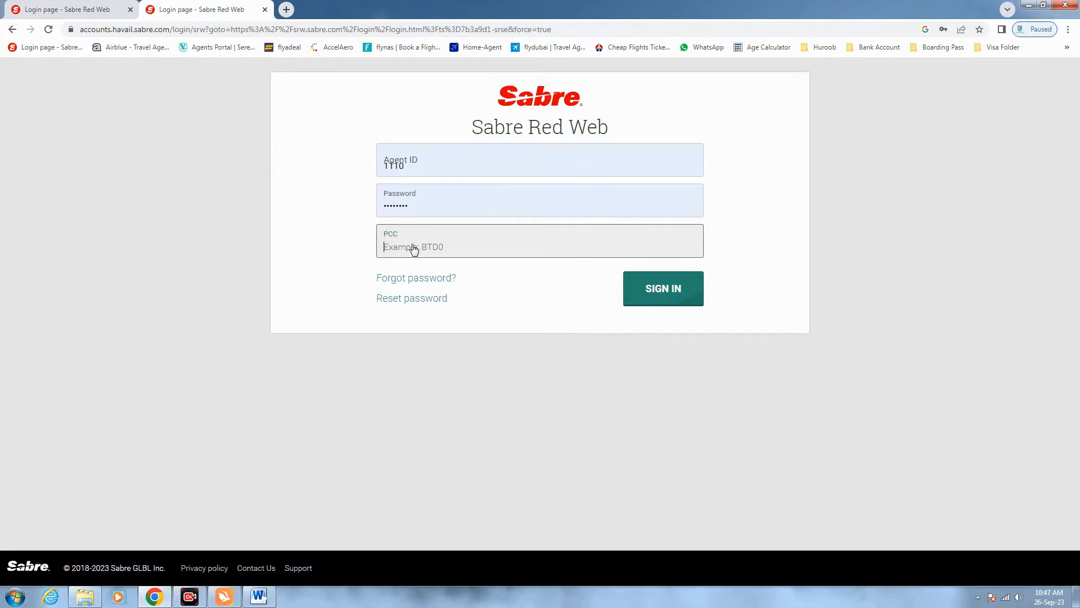
{"action": "left_click", "coordinate": [414, 247]}
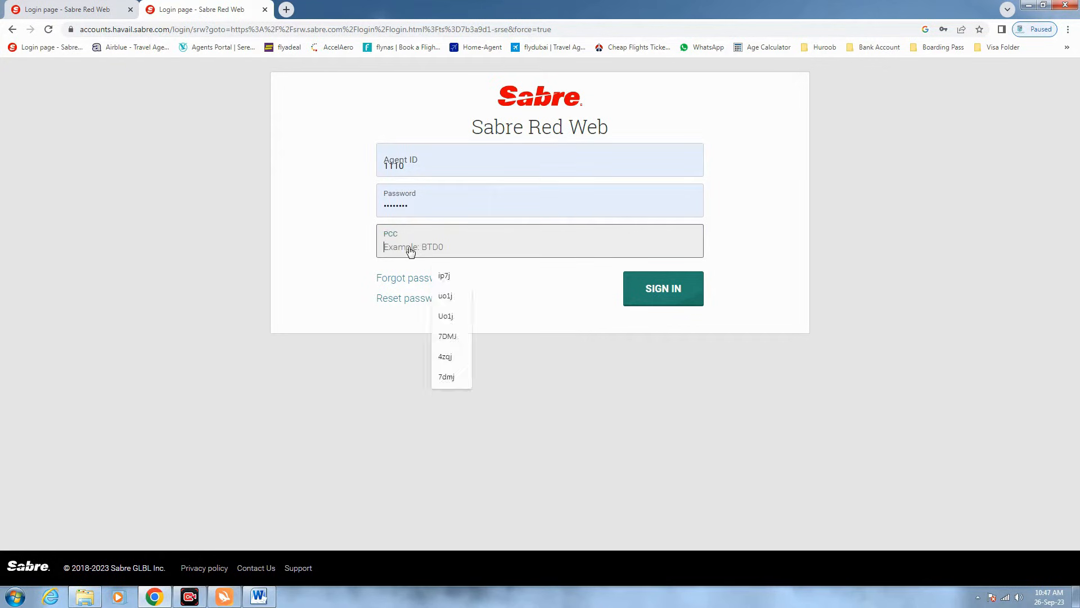
{"action": "left_click", "coordinate": [448, 276]}
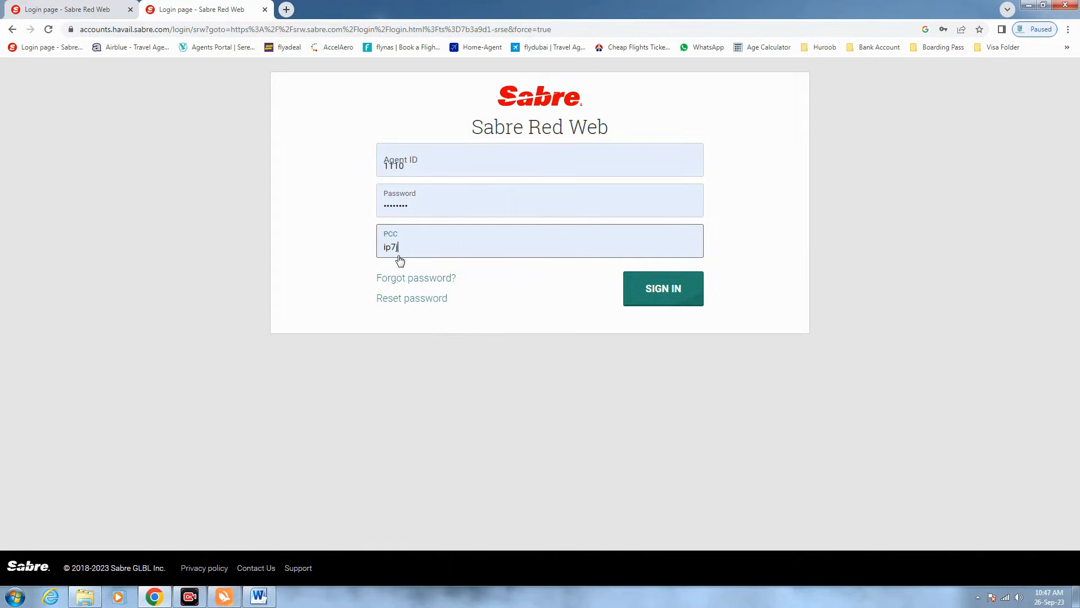
{"action": "left_click", "coordinate": [661, 289]}
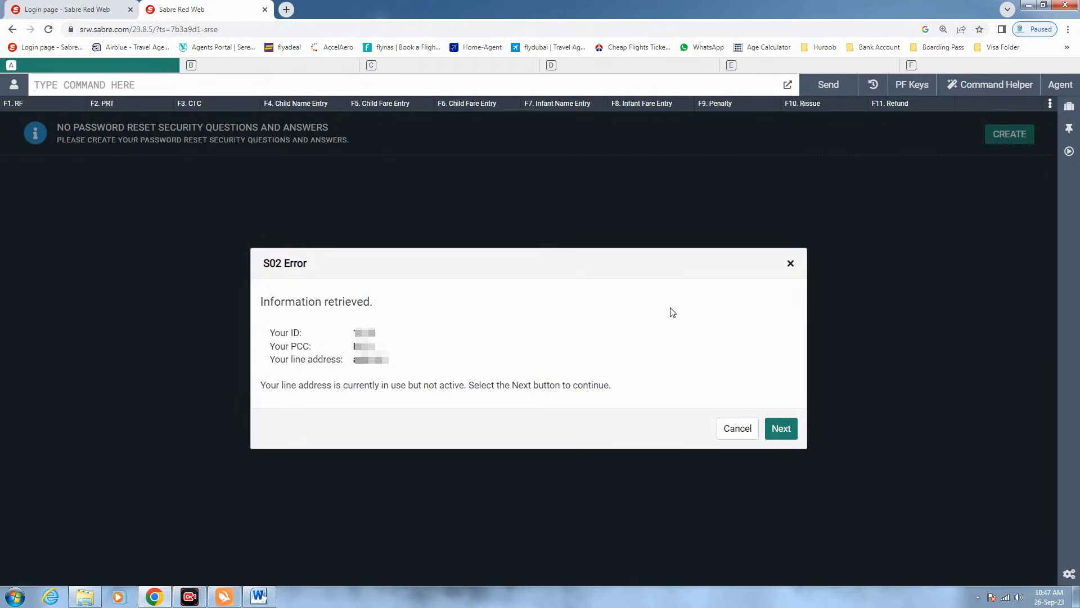
- Clear the inactive line address through the S02 Error dialog's Next and Finish buttons
{"action": "left_click", "coordinate": [781, 430]}
{"action": "left_click", "coordinate": [781, 419]}
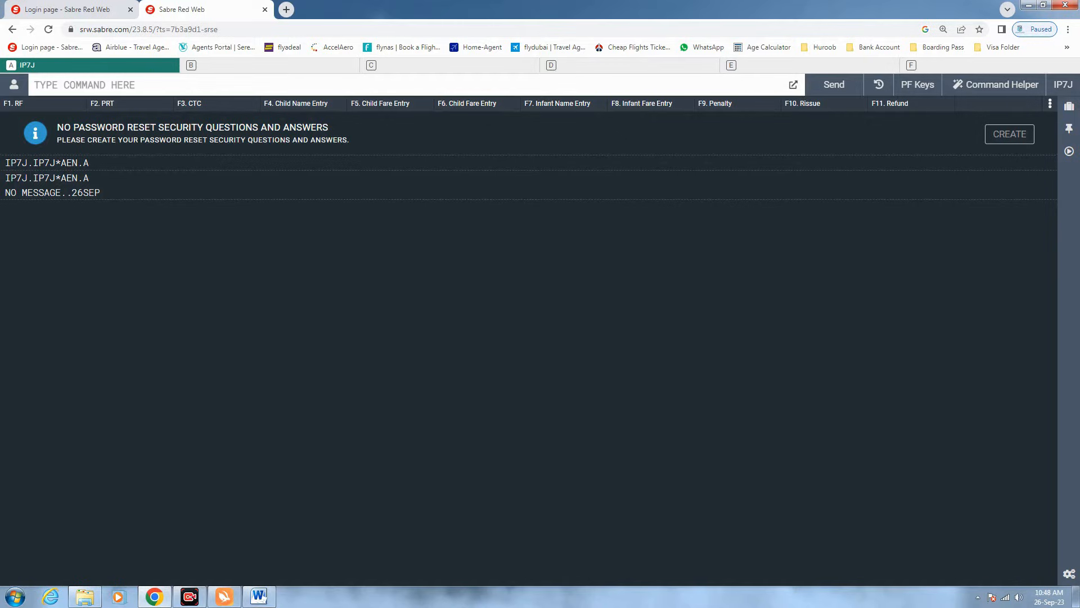
- Enter 127SEPRUHISB¤PK and highlight its parts: code 1, day 27, SEP, RUH and airline PK
{"action": "type", "text": "127SEPRUHISB¤PK"}
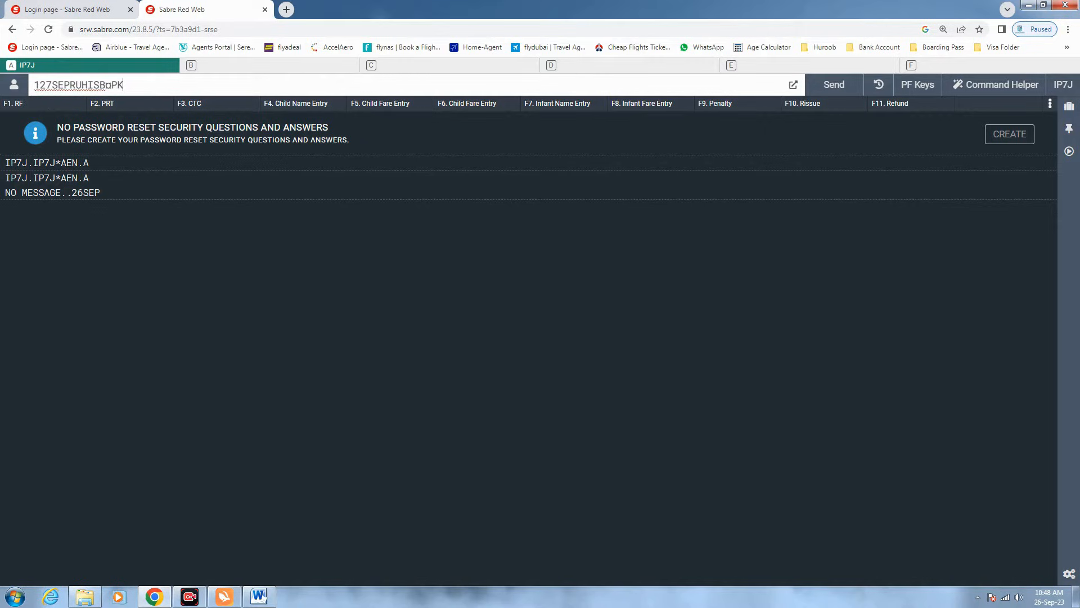
{"action": "left_click_drag", "start_coordinate": [35, 85], "coordinate": [40, 85]}
{"action": "key", "text": "Right"}
{"action": "key", "text": "shift+Left"}
{"action": "key", "text": "Right"}
{"action": "key", "text": "shift+Left"}
{"action": "key", "text": "Right"}
{"action": "key", "text": "shift+Right"}
{"action": "key", "text": "shift+Right"}
{"action": "left_click_drag", "start_coordinate": [69, 85], "coordinate": [52, 85]}
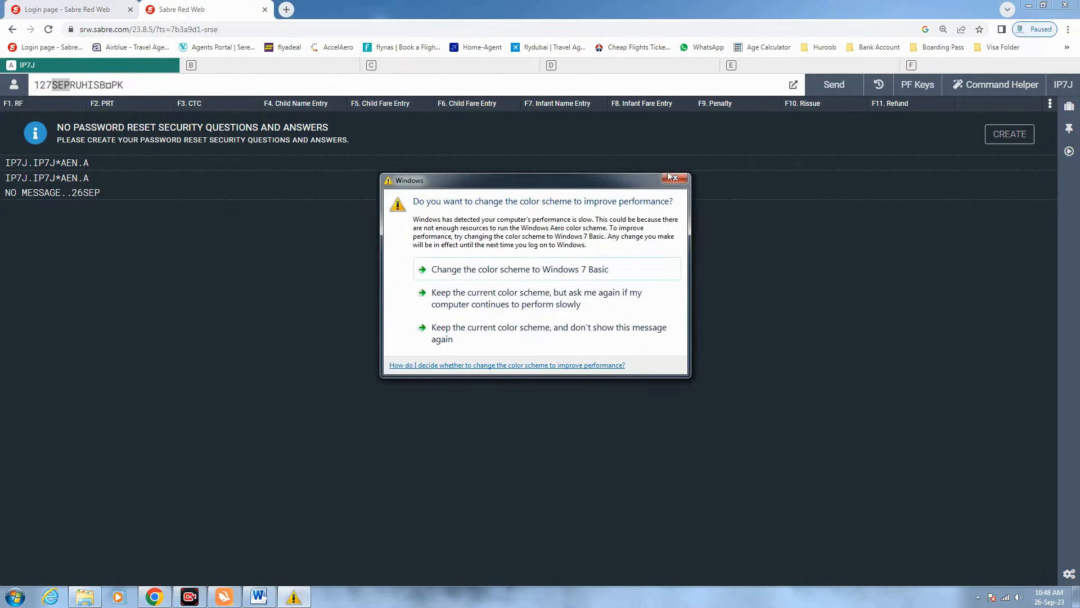
{"action": "left_click", "coordinate": [675, 178]}
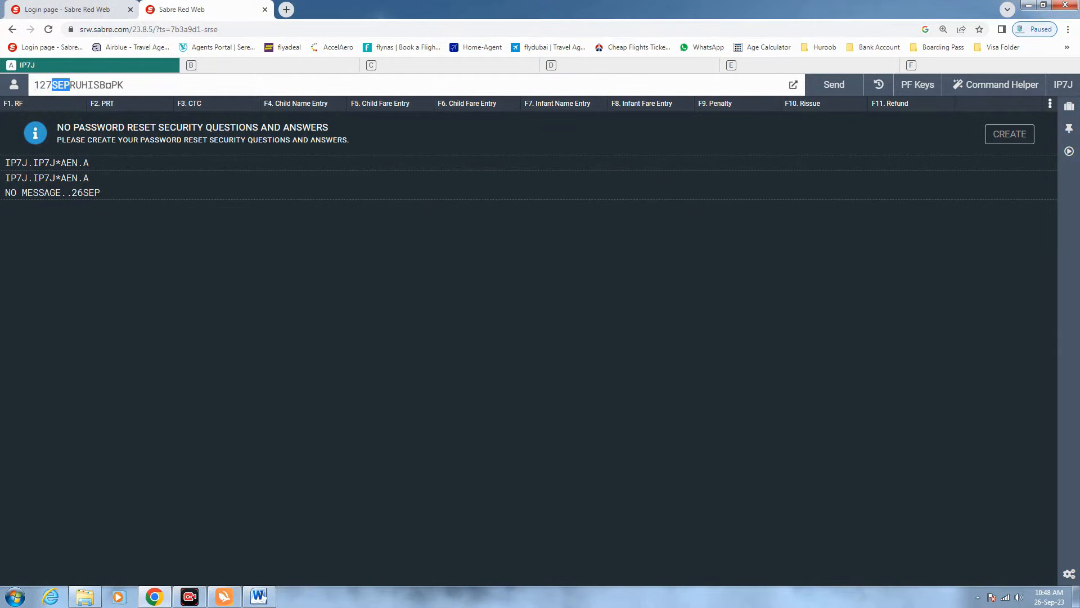
{"action": "left_click_drag", "start_coordinate": [87, 85], "coordinate": [111, 85]}
{"action": "left_click_drag", "start_coordinate": [123, 85], "coordinate": [111, 85]}
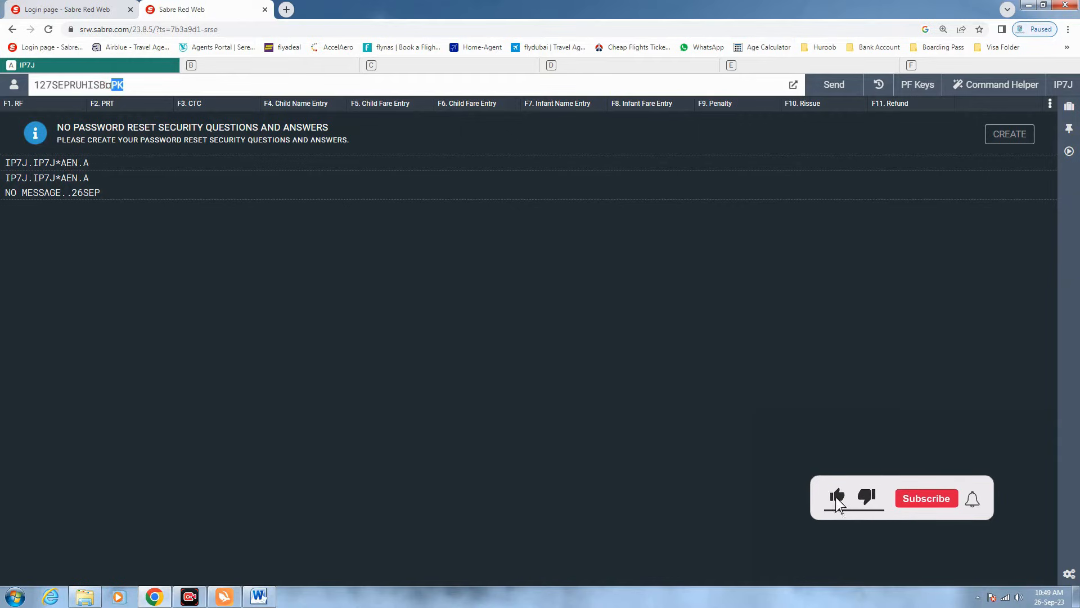
{"action": "left_click", "coordinate": [124, 85]}
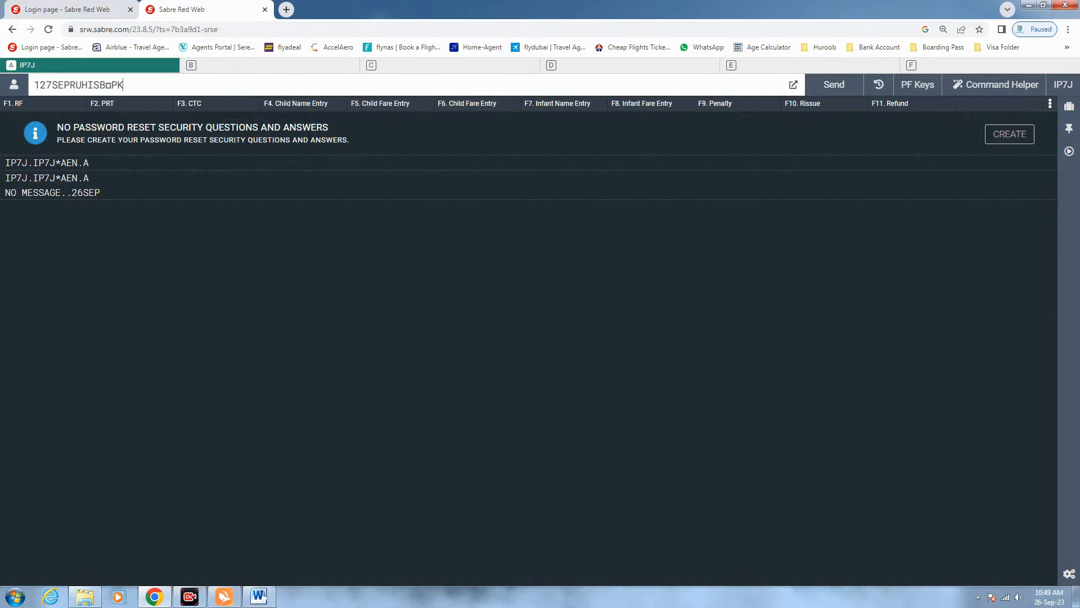
- Swap the airline code through SV, EK and QR, then send the request with PK
{"action": "key", "text": "BackSpace"}
{"action": "key", "text": "BackSpace"}
{"action": "type", "text": "SV"}
{"action": "key", "text": "BackSpace"}
{"action": "key", "text": "BackSpace"}
{"action": "type", "text": "EK"}
{"action": "key", "text": "BackSpace"}
{"action": "key", "text": "BackSpace"}
{"action": "type", "text": "QR"}
{"action": "key", "text": "BackSpace"}
{"action": "key", "text": "BackSpace"}
{"action": "type", "text": "PK"}
{"action": "key", "text": "Return"}
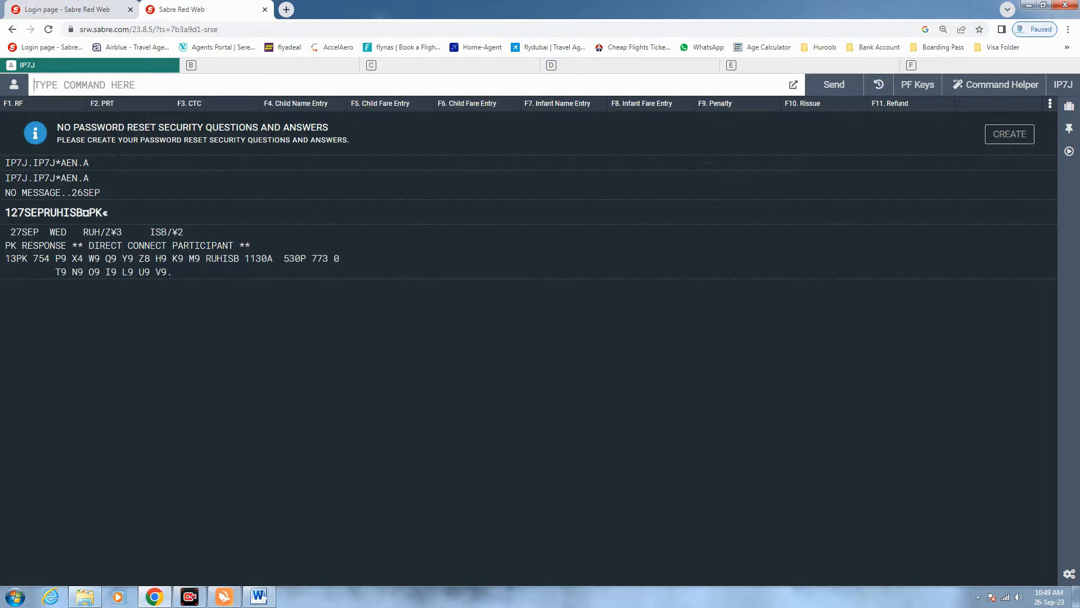
{"action": "left_click_drag", "start_coordinate": [17, 246], "coordinate": [5, 245]}
{"action": "left_click_drag", "start_coordinate": [27, 259], "coordinate": [11, 259]}
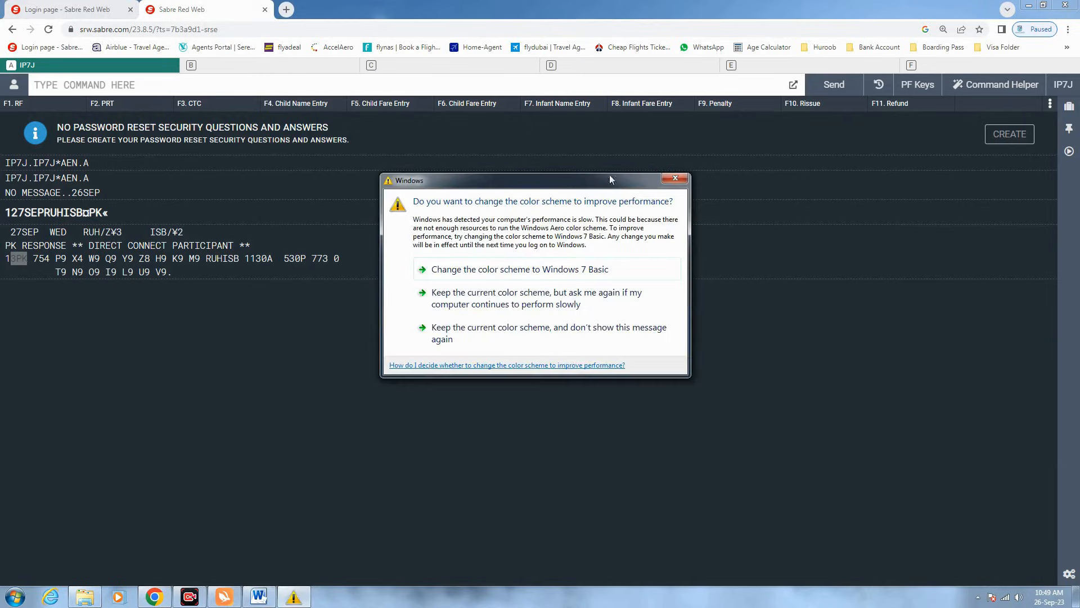
{"action": "left_click", "coordinate": [675, 178]}
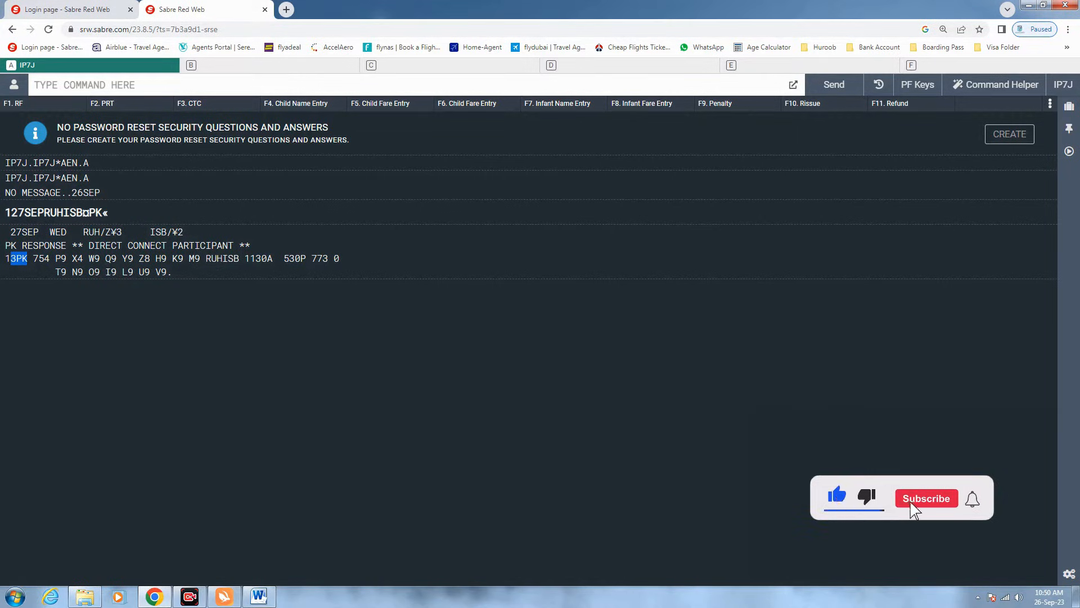
{"action": "left_click_drag", "start_coordinate": [116, 259], "coordinate": [55, 258]}
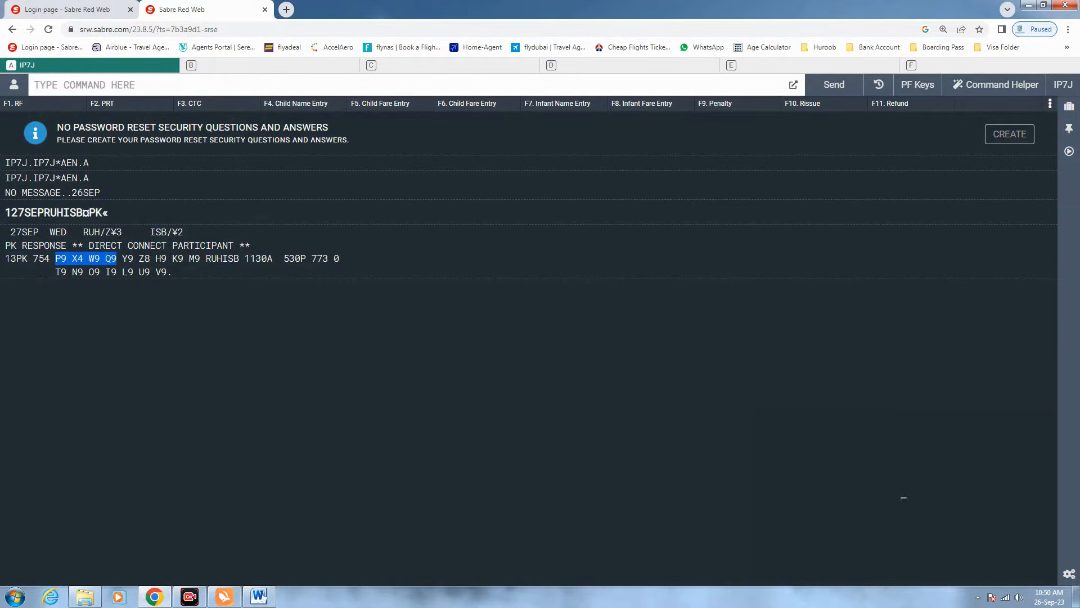
{"action": "left_click_drag", "start_coordinate": [72, 258], "coordinate": [111, 259]}
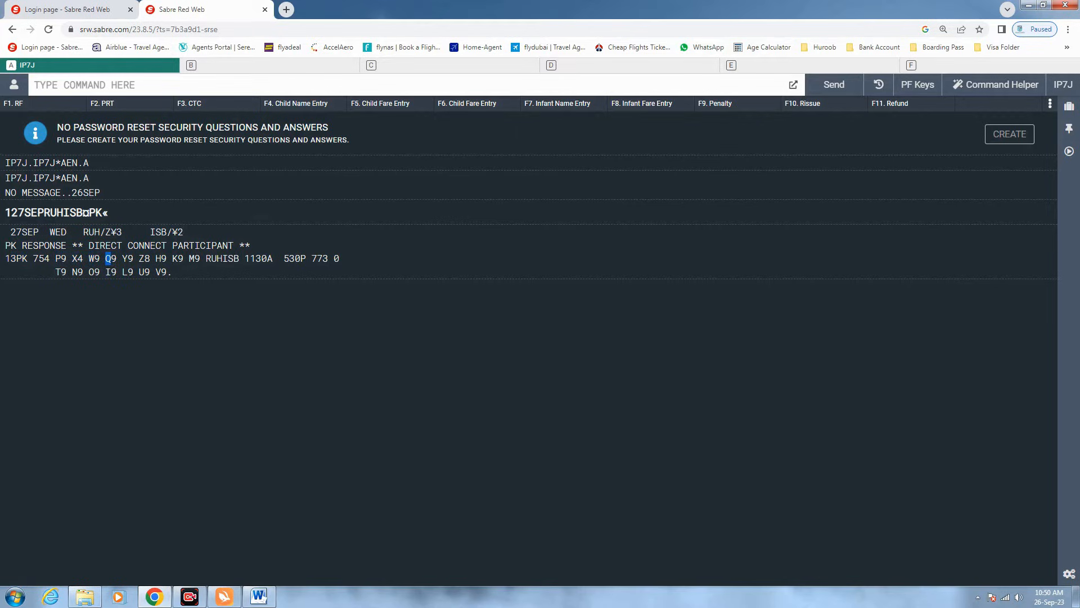
{"action": "left_click_drag", "start_coordinate": [116, 259], "coordinate": [56, 258]}
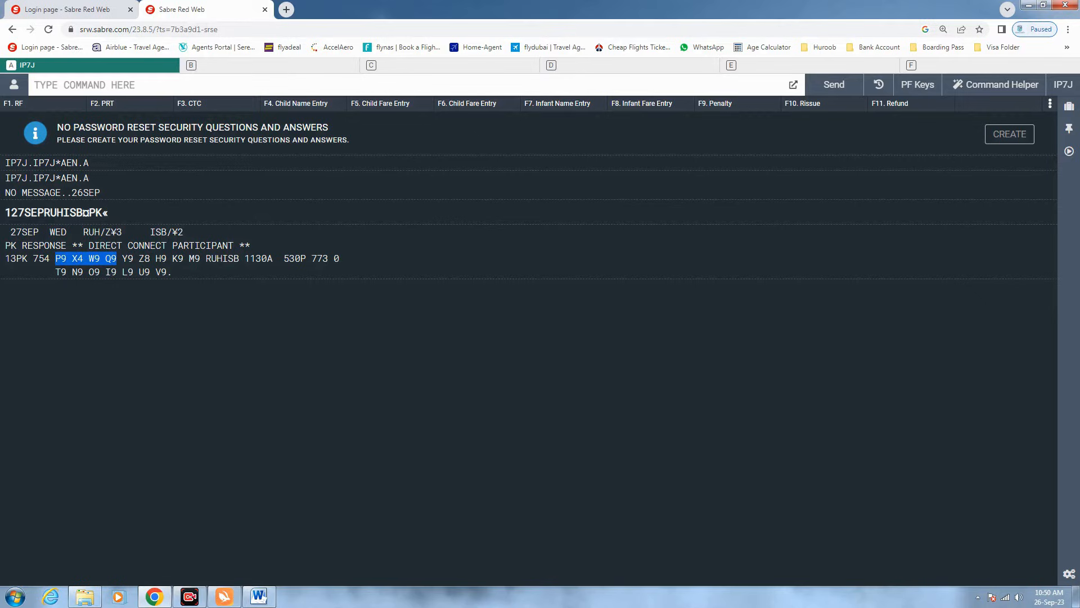
{"action": "left_click_drag", "start_coordinate": [122, 259], "coordinate": [199, 258]}
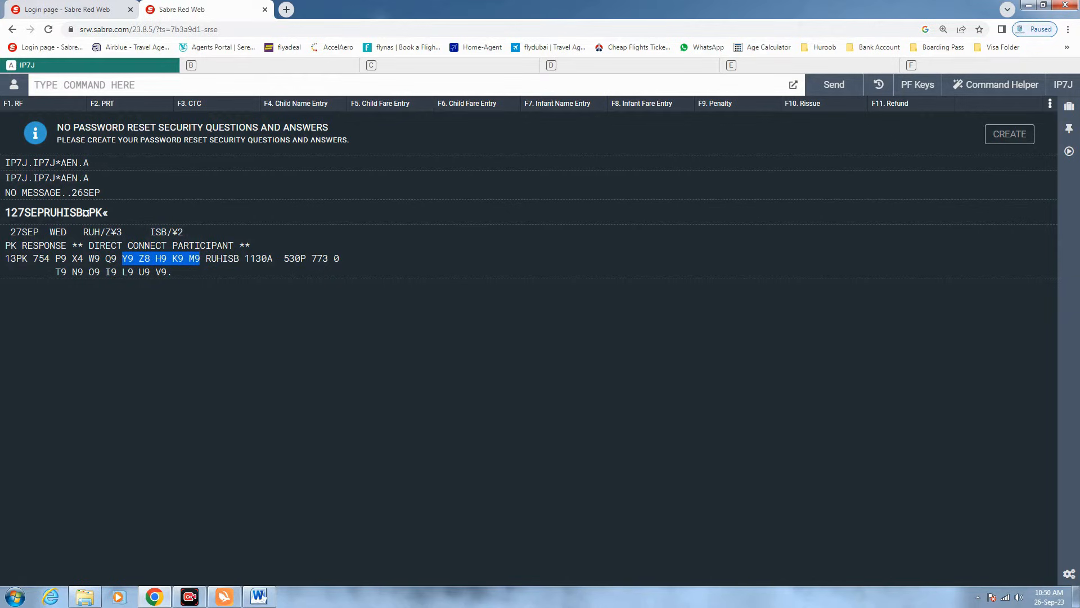
{"action": "left_click_drag", "start_coordinate": [117, 258], "coordinate": [55, 258]}
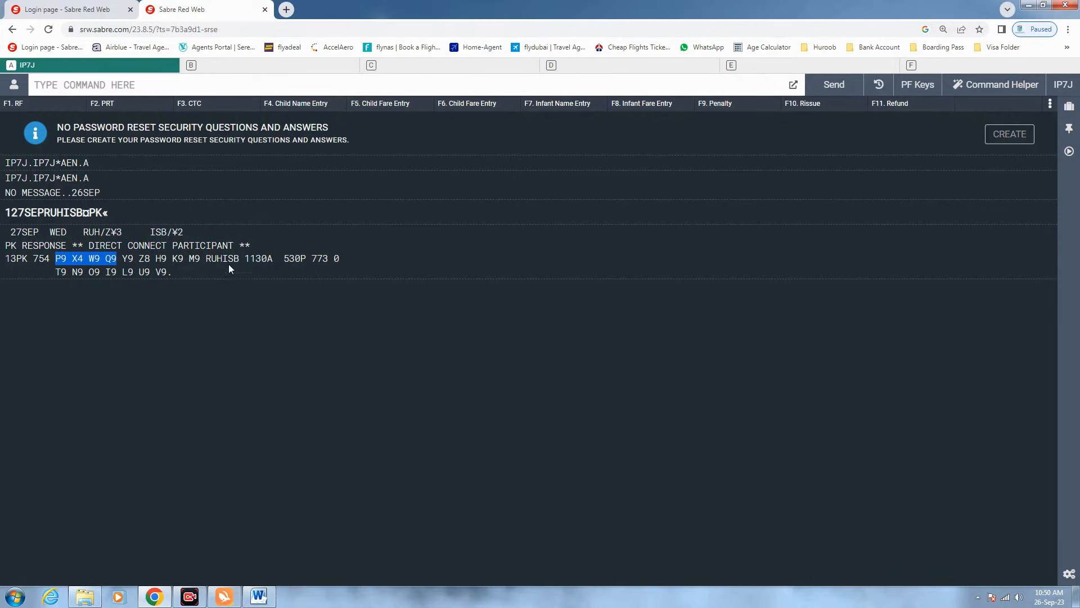
{"action": "left_click_drag", "start_coordinate": [223, 259], "coordinate": [206, 259]}
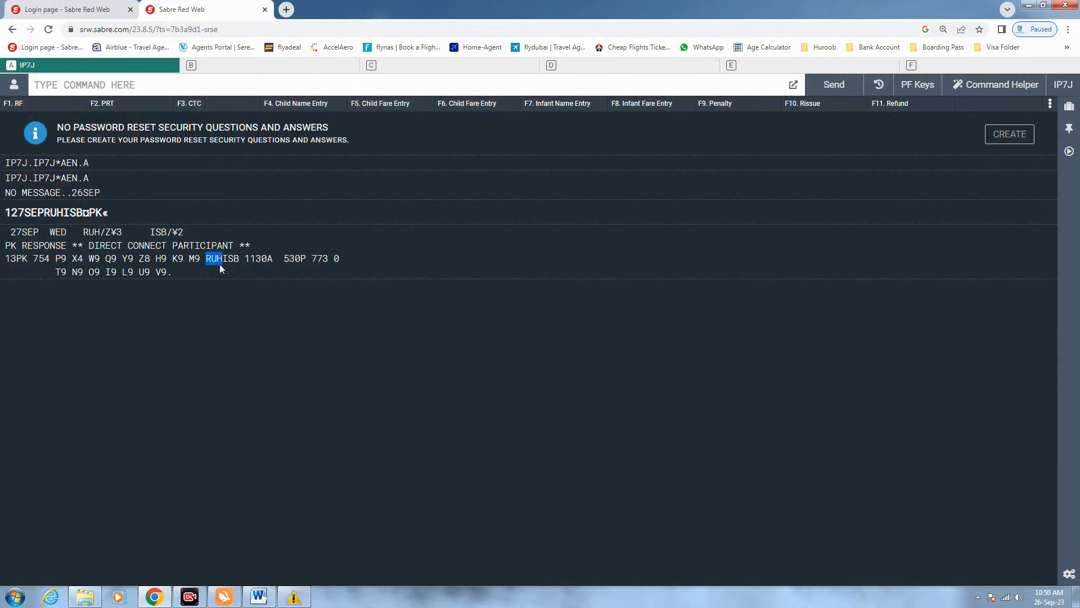
{"action": "left_click_drag", "start_coordinate": [222, 259], "coordinate": [239, 258]}
{"action": "left_click_drag", "start_coordinate": [244, 258], "coordinate": [256, 259]}
{"action": "left_click_drag", "start_coordinate": [268, 259], "coordinate": [273, 259]}
{"action": "left_click", "coordinate": [276, 259]}
{"action": "left_click_drag", "start_coordinate": [299, 258], "coordinate": [305, 259]}
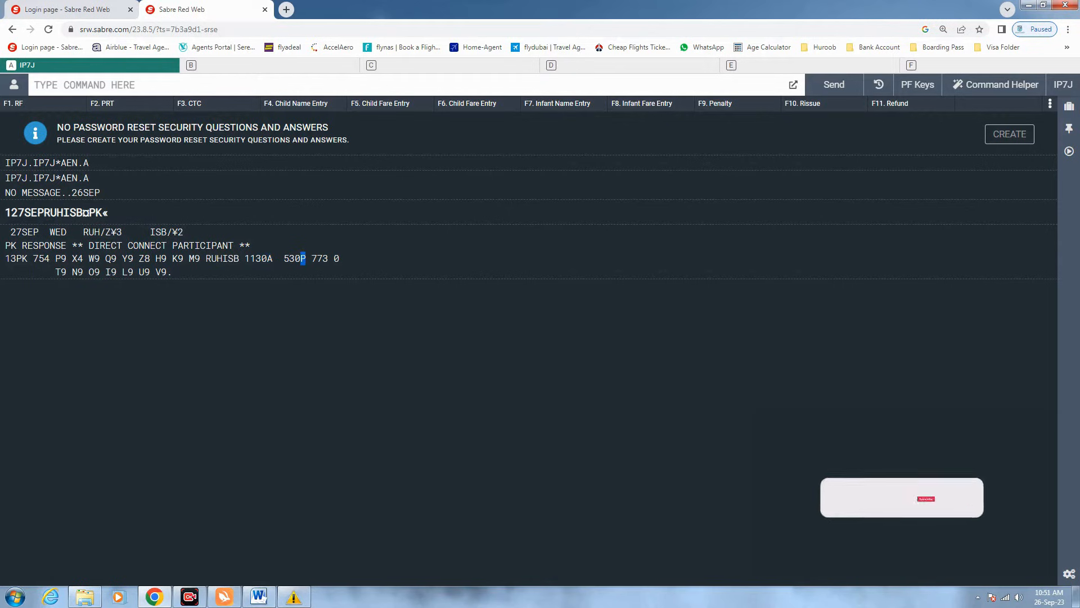
{"action": "left_click_drag", "start_coordinate": [256, 259], "coordinate": [245, 259]}
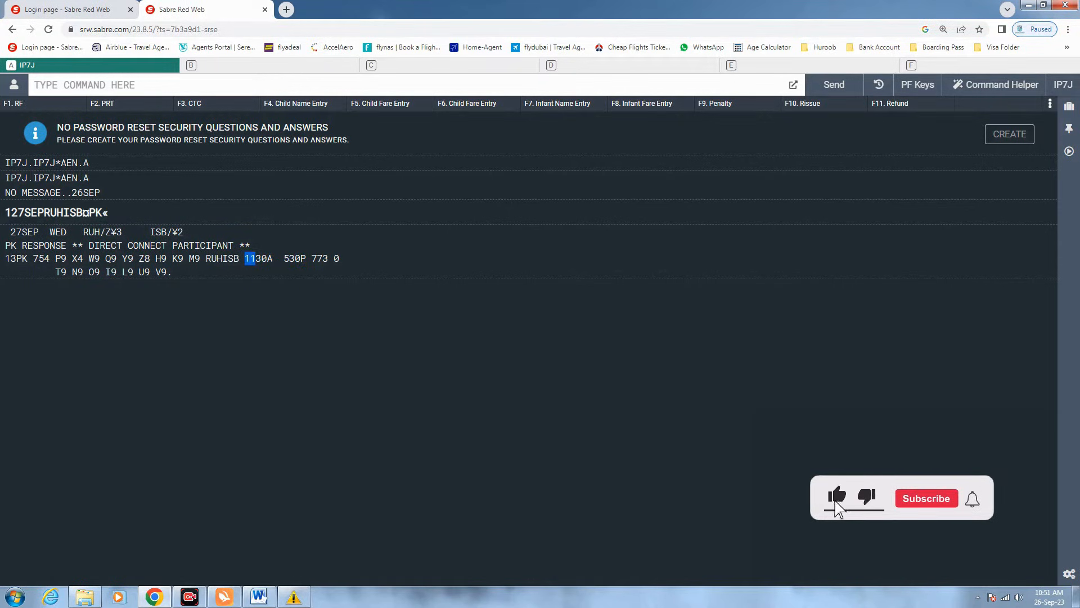
{"action": "left_click_drag", "start_coordinate": [256, 259], "coordinate": [267, 259]}
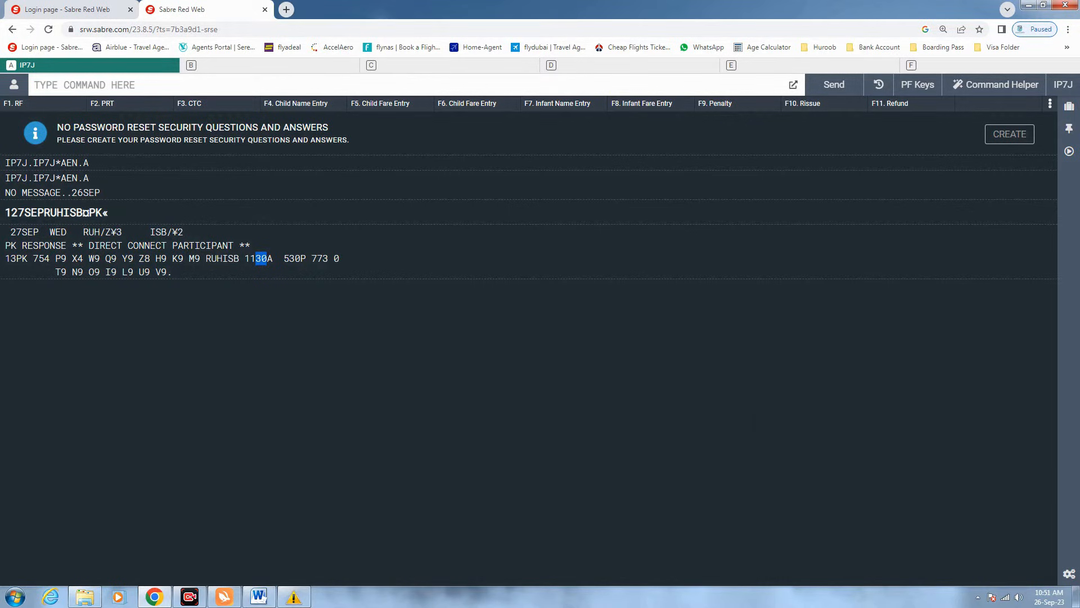
{"action": "left_click_drag", "start_coordinate": [267, 258], "coordinate": [289, 259]}
{"action": "left_click_drag", "start_coordinate": [289, 258], "coordinate": [306, 259]}
{"action": "left_click", "coordinate": [119, 85]}
{"action": "left_click_drag", "start_coordinate": [167, 272], "coordinate": [122, 272]}
{"action": "left_click_drag", "start_coordinate": [116, 272], "coordinate": [105, 272]}
{"action": "left_click_drag", "start_coordinate": [134, 258], "coordinate": [122, 259]}
{"action": "left_click_drag", "start_coordinate": [55, 259], "coordinate": [61, 259]}
{"action": "left_click", "coordinate": [35, 85]}
- Enter sell entry 01V13, highlighting the sell code, V class and line 13; Sabre returns AVAIL EXPIRED
{"action": "type", "text": "0"}
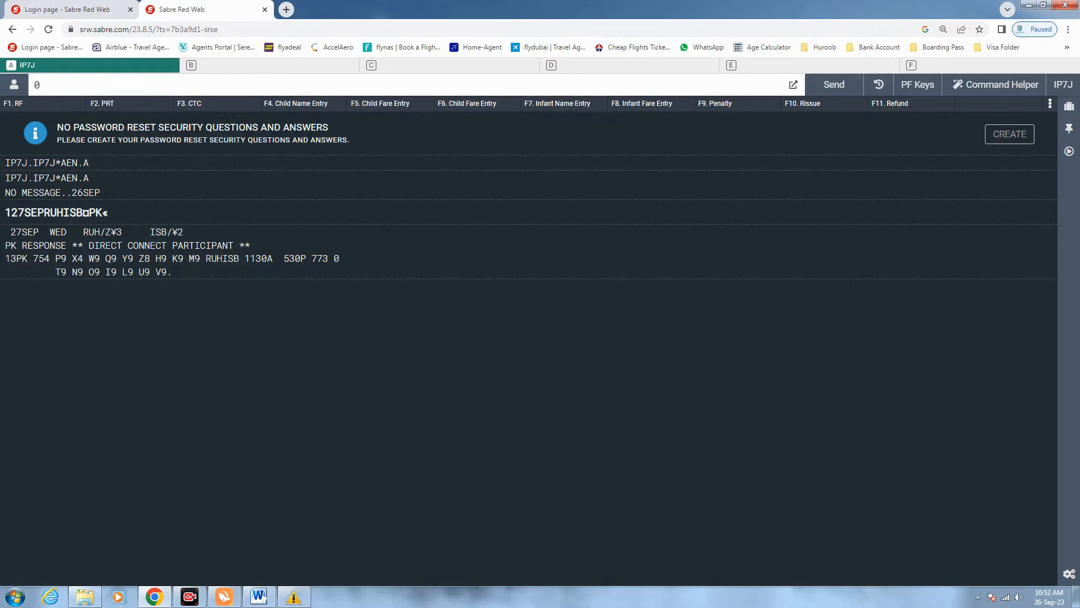
{"action": "type", "text": "1V13"}
{"action": "left_click_drag", "start_coordinate": [34, 85], "coordinate": [40, 85]}
{"action": "left_click_drag", "start_coordinate": [46, 85], "coordinate": [52, 85]}
{"action": "left_click_drag", "start_coordinate": [53, 85], "coordinate": [64, 85]}
{"action": "left_click", "coordinate": [5, 291]}
{"action": "left_click_drag", "start_coordinate": [16, 259], "coordinate": [5, 258]}
{"action": "left_click_drag", "start_coordinate": [65, 85], "coordinate": [52, 85]}
{"action": "left_click", "coordinate": [66, 85]}
{"action": "key", "text": "Return"}
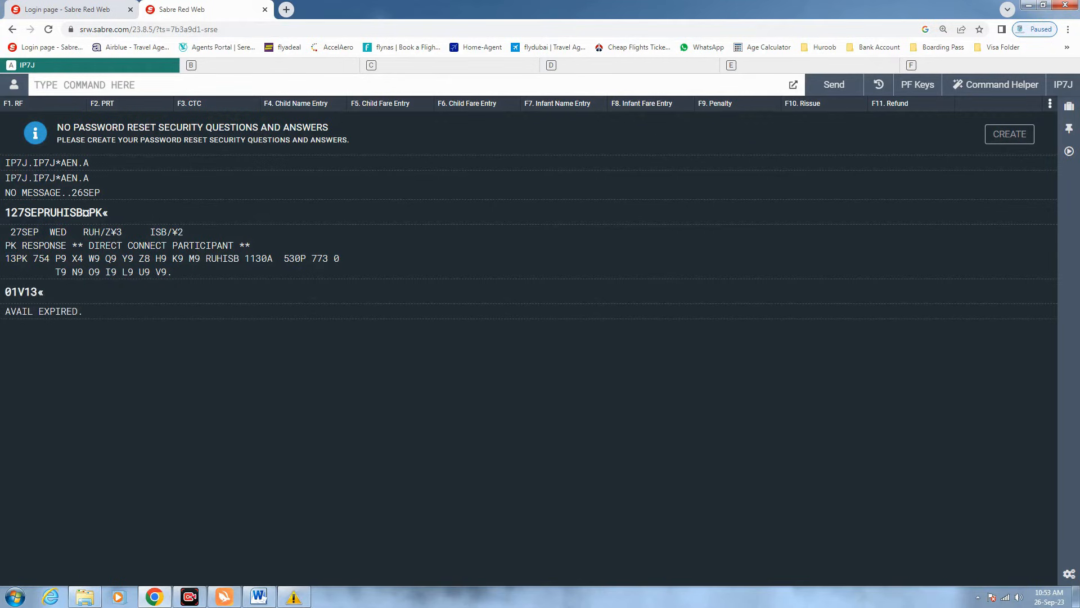
- Redisplay 127SEPRUHISB¤PK and resend 01V13, confirming one V-class seat on PK 754 as SS1
{"action": "key", "text": "Up"}
{"action": "key", "text": "Up"}
{"action": "key", "text": "Return"}
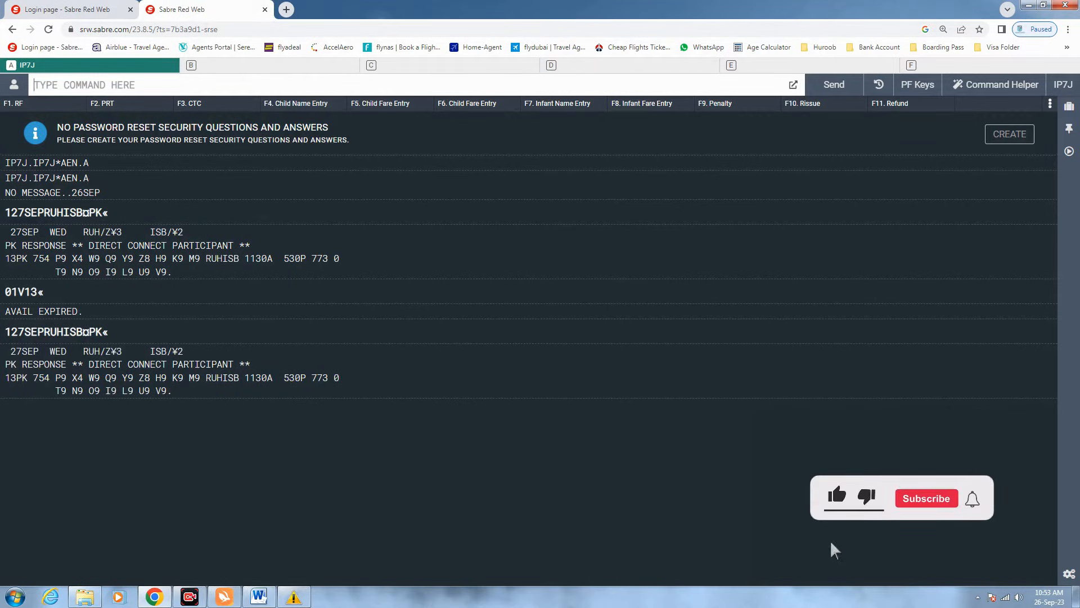
{"action": "type", "text": "01V13"}
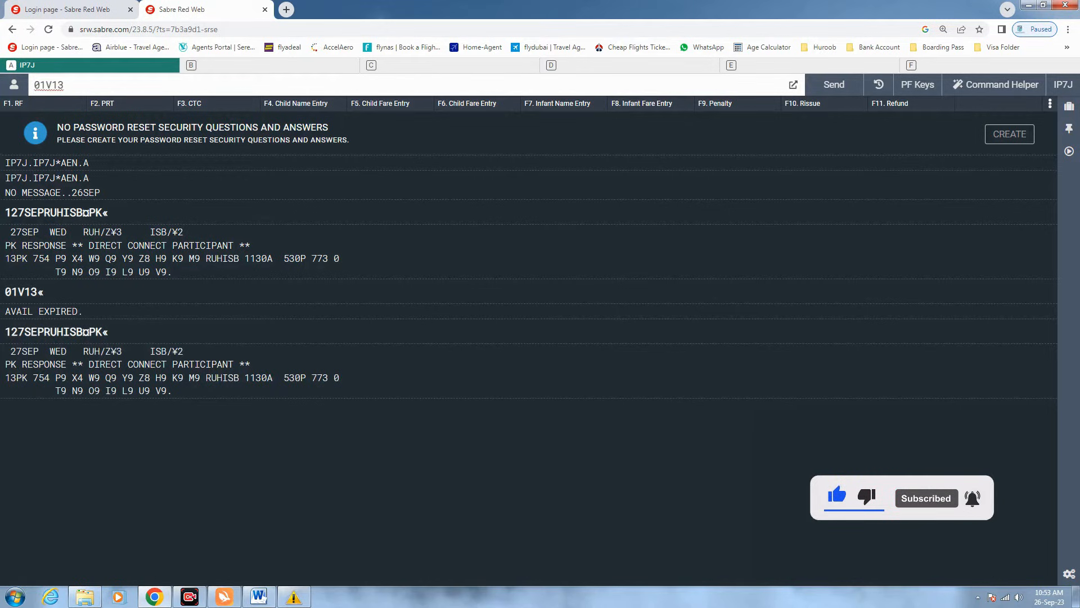
{"action": "left_click_drag", "start_coordinate": [34, 85], "coordinate": [46, 85]}
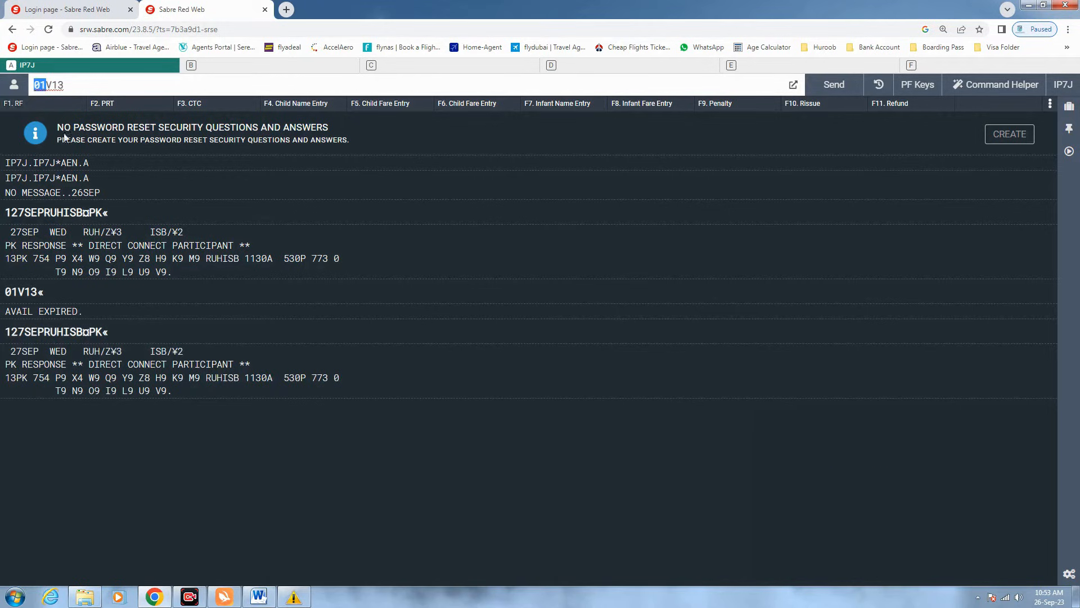
{"action": "left_click", "coordinate": [64, 85]}
{"action": "key", "text": "Return"}
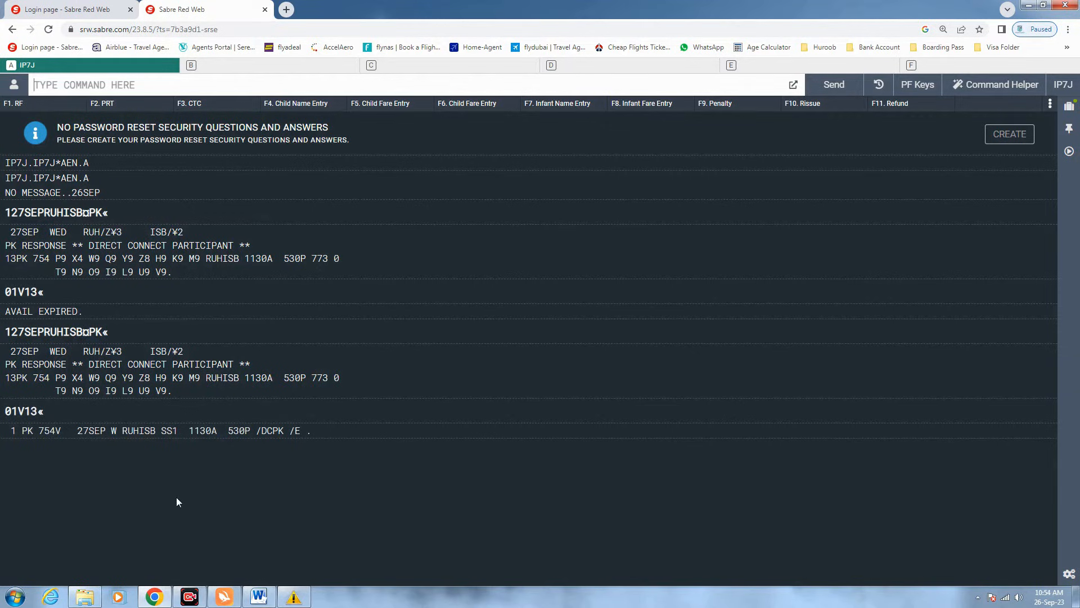
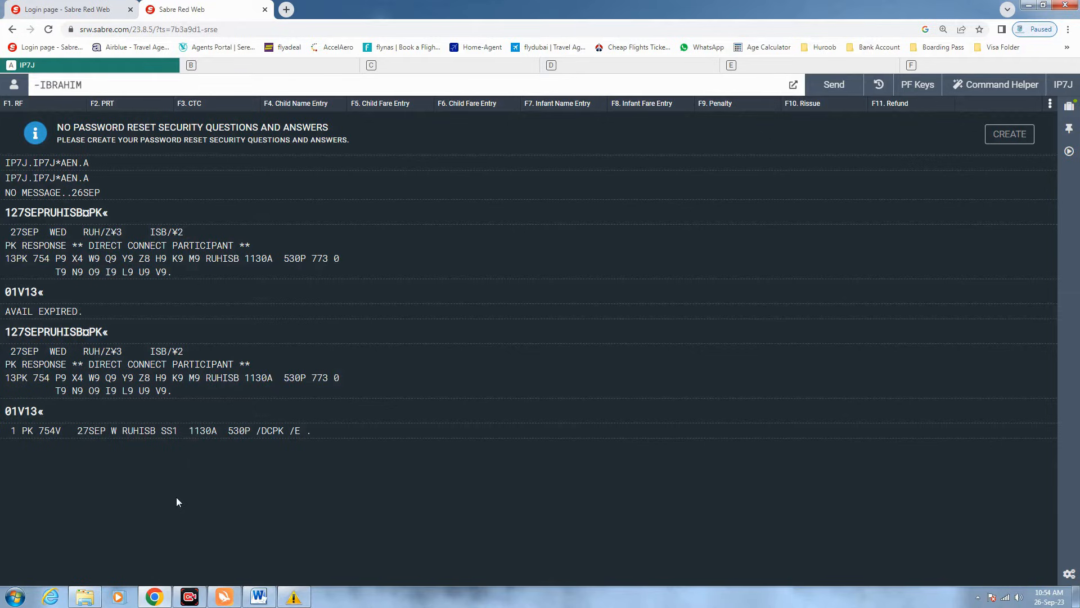
- Enter the passenger name as SURNAME/FIRSTNAME with title MR, removing a stray S before sending
{"action": "left_click", "coordinate": [36, 85]}
{"action": "left_click_drag", "start_coordinate": [82, 85], "coordinate": [40, 85]}
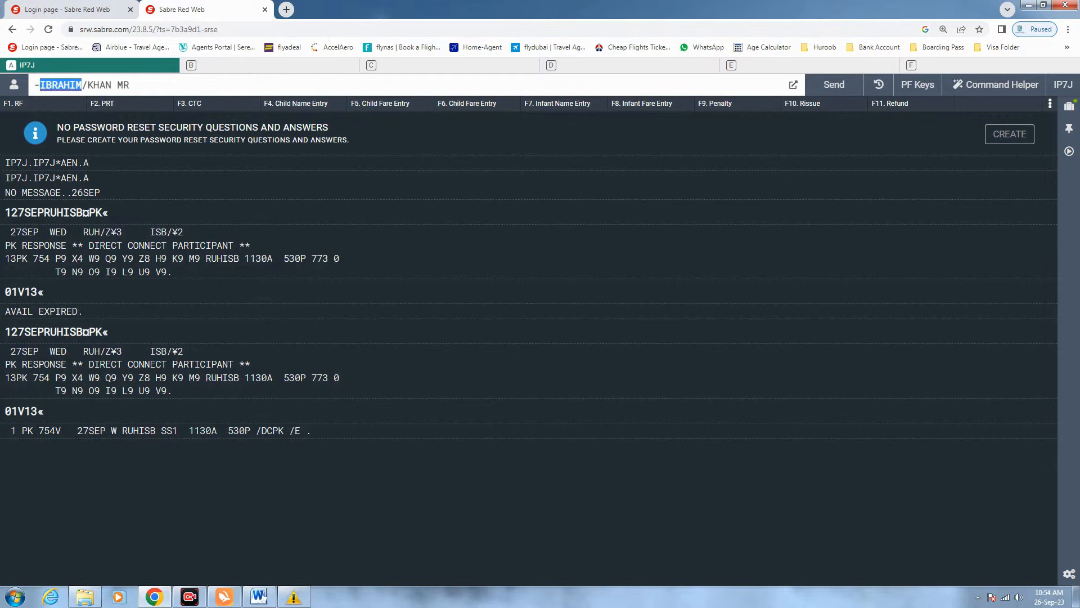
{"action": "left_click_drag", "start_coordinate": [111, 85], "coordinate": [87, 85]}
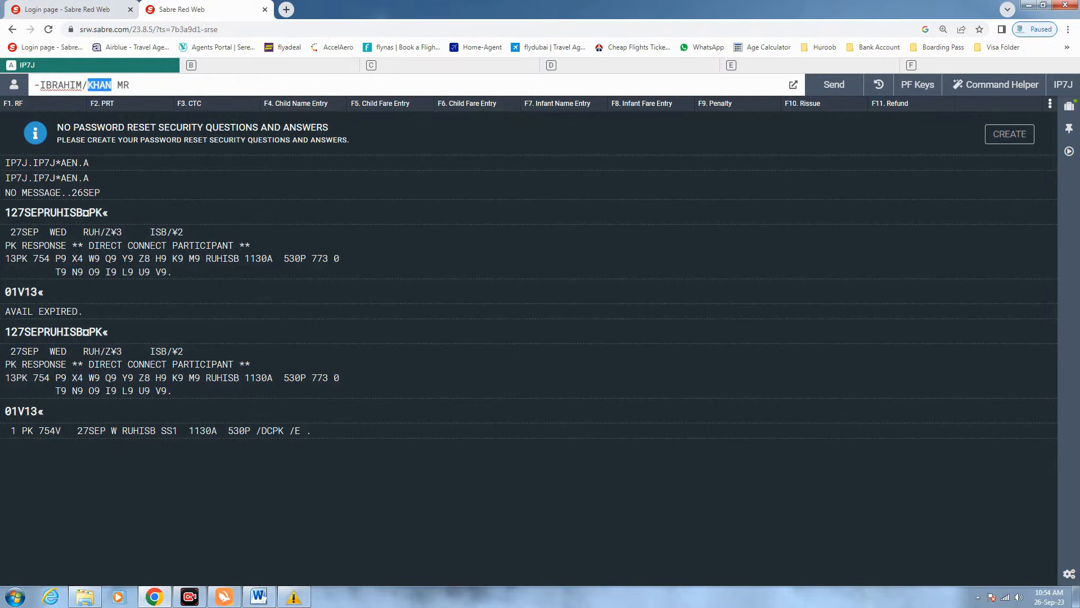
{"action": "left_click", "coordinate": [82, 85]}
{"action": "key", "text": "shift+Right"}
{"action": "left_click_drag", "start_coordinate": [111, 85], "coordinate": [93, 85]}
{"action": "left_click", "coordinate": [130, 85]}
{"action": "type", "text": "S"}
{"action": "key", "text": "BackSpace"}
{"action": "key", "text": "Return"}
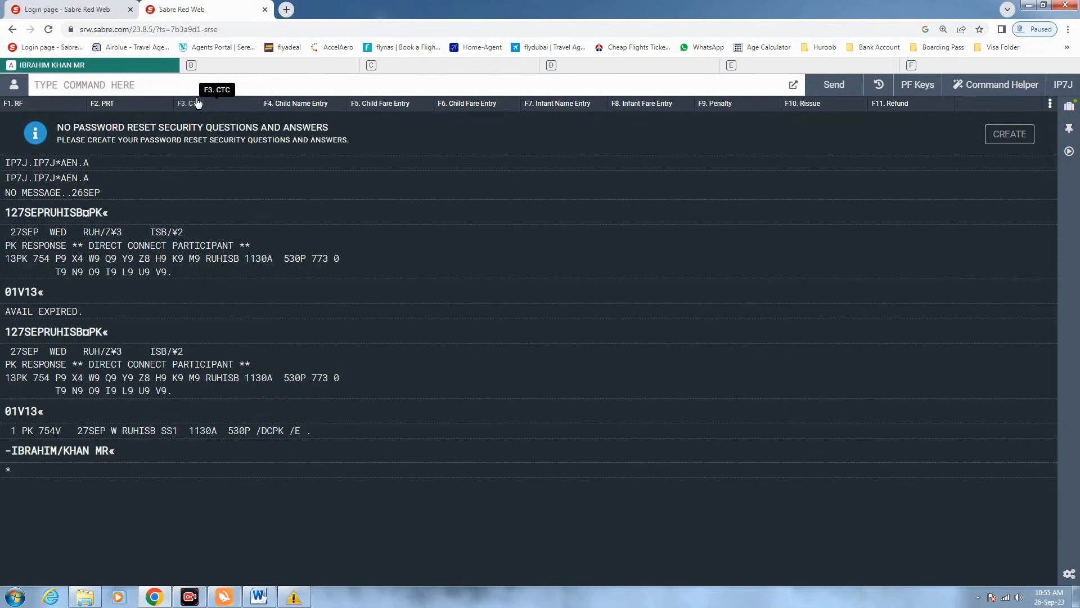
- Add a 9 phone line for RUH AKBAR TRAVEL with the reference's name and mobile number
{"action": "type", "text": "9"}
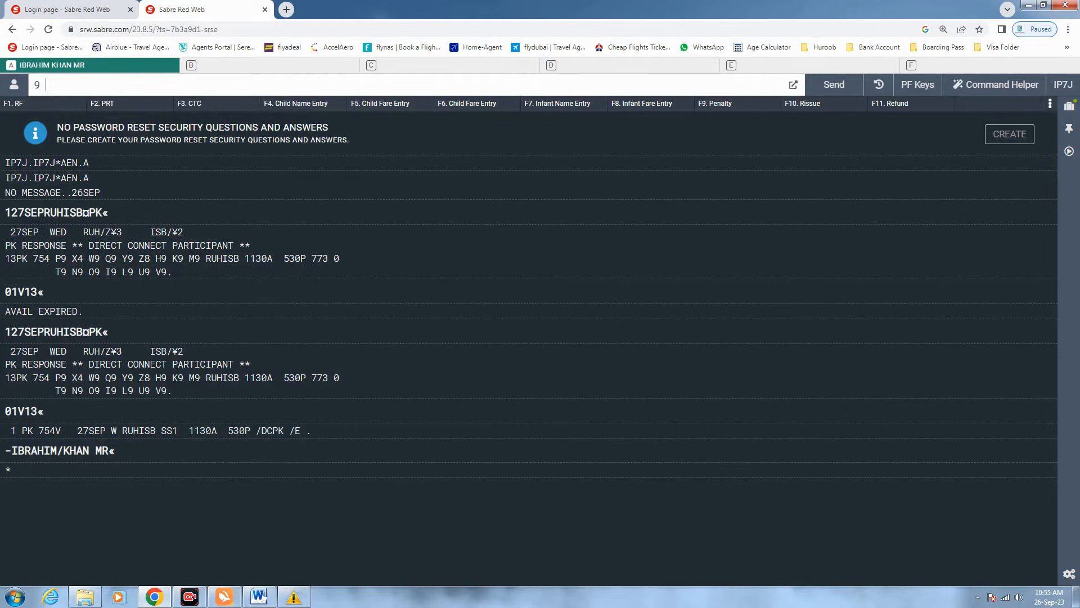
{"action": "type", "text": "RUH"}
{"action": "key", "text": "BackSpace"}
{"action": "key", "text": "BackSpace"}
{"action": "key", "text": "BackSpace"}
{"action": "type", "text": "PAK"}
{"action": "key", "text": "BackSpace"}
{"action": "key", "text": "BackSpace"}
{"action": "key", "text": "BackSpace"}
{"action": "type", "text": "RUH"}
{"action": "type", "text": "TRAVEL"}
{"action": "key", "text": "BackSpace"}
{"action": "key", "text": "BackSpace"}
{"action": "key", "text": "BackSpace"}
{"action": "key", "text": "BackSpace"}
{"action": "key", "text": "BackSpace"}
{"action": "key", "text": "BackSpace"}
{"action": "type", "text": "AKBAR TRAVEL REF"}
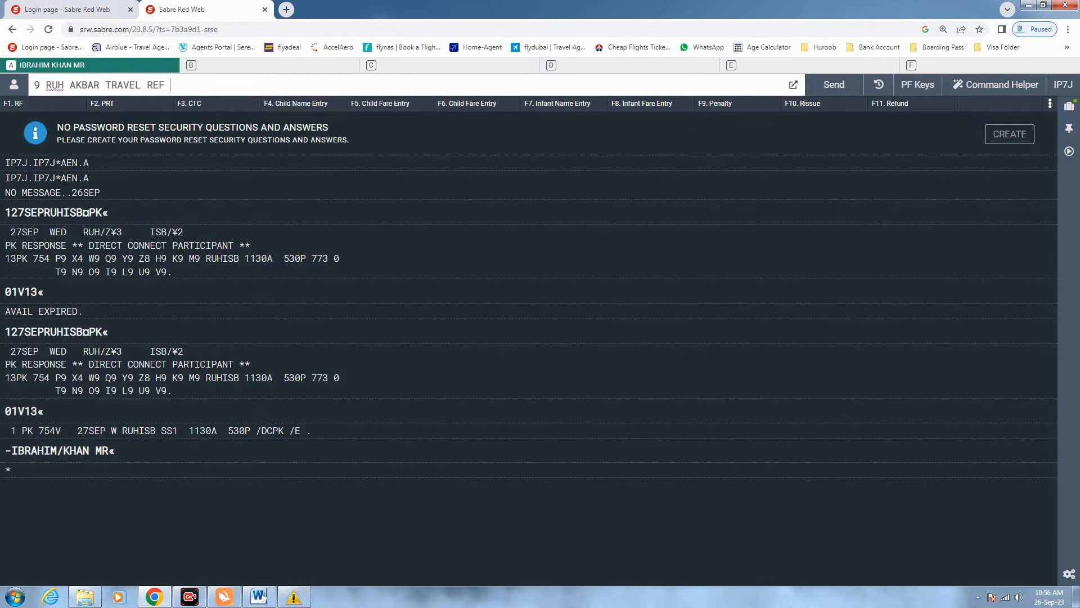
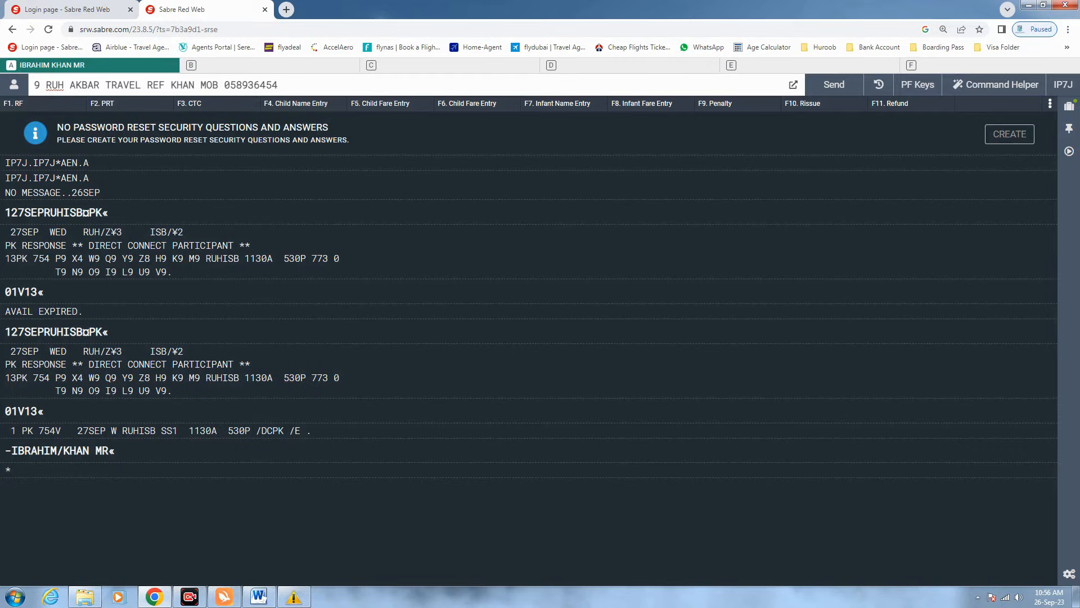
{"action": "type", "text": "9"}
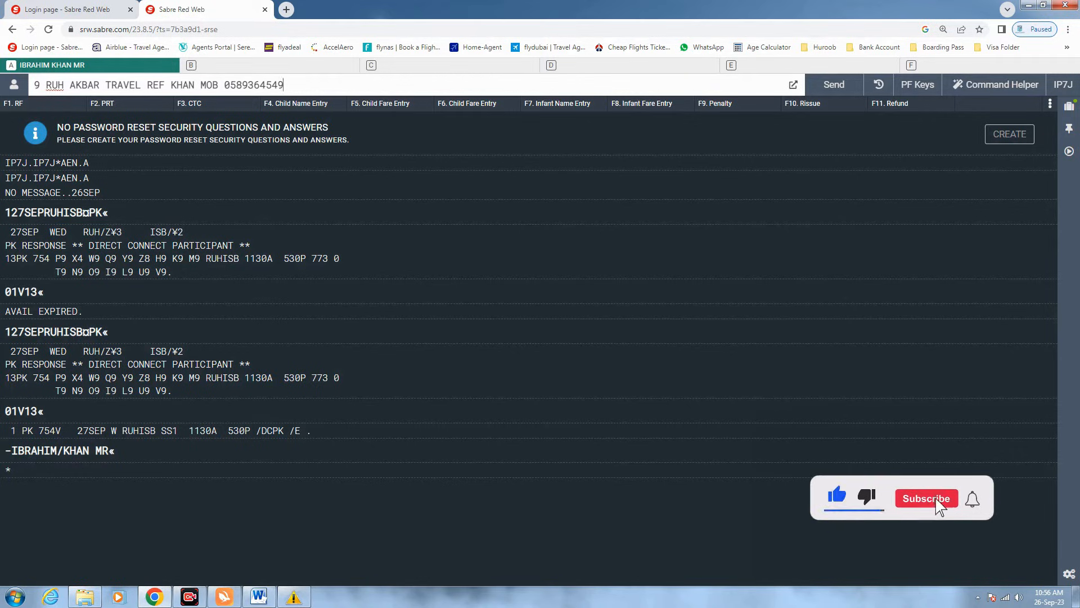
{"action": "key", "text": "Return"}
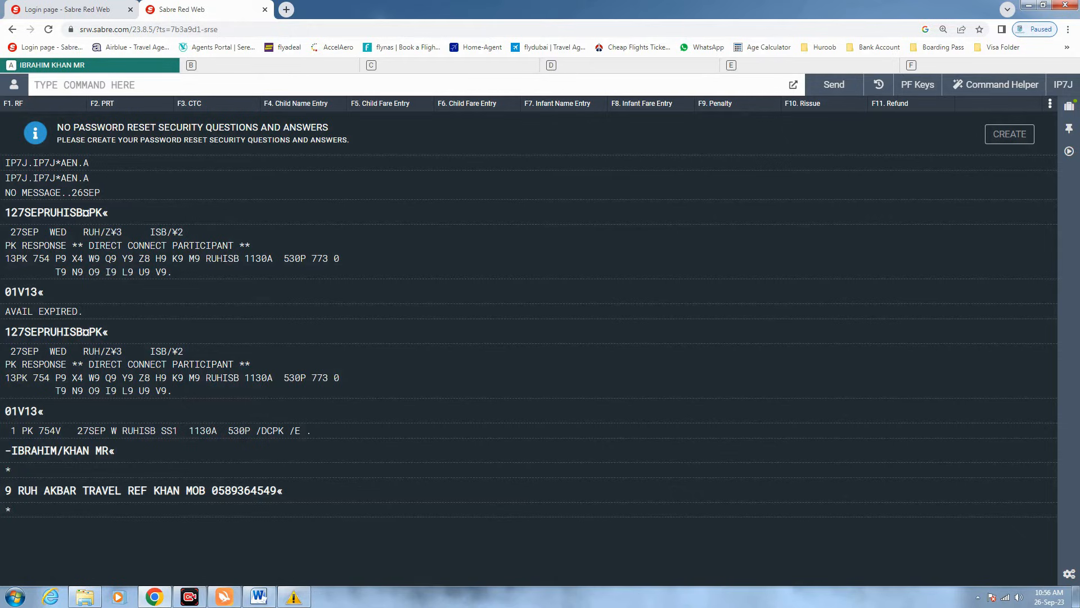
- Add ticketing 7T-OK and received-from P, end the booking with ER, then type IR
{"action": "type", "text": "7T-OK"}
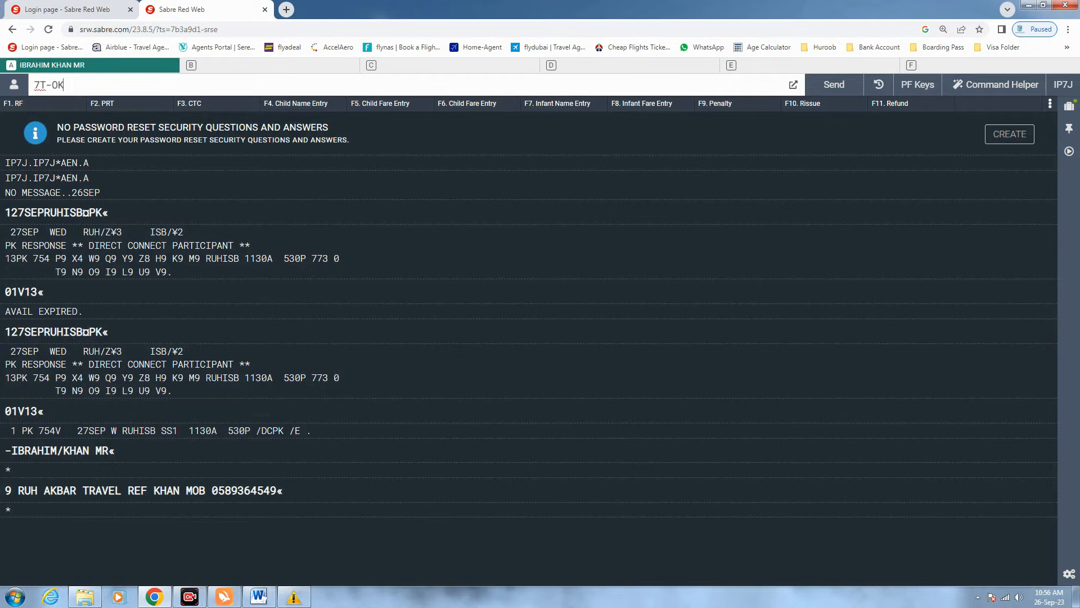
{"action": "key", "text": "Return"}
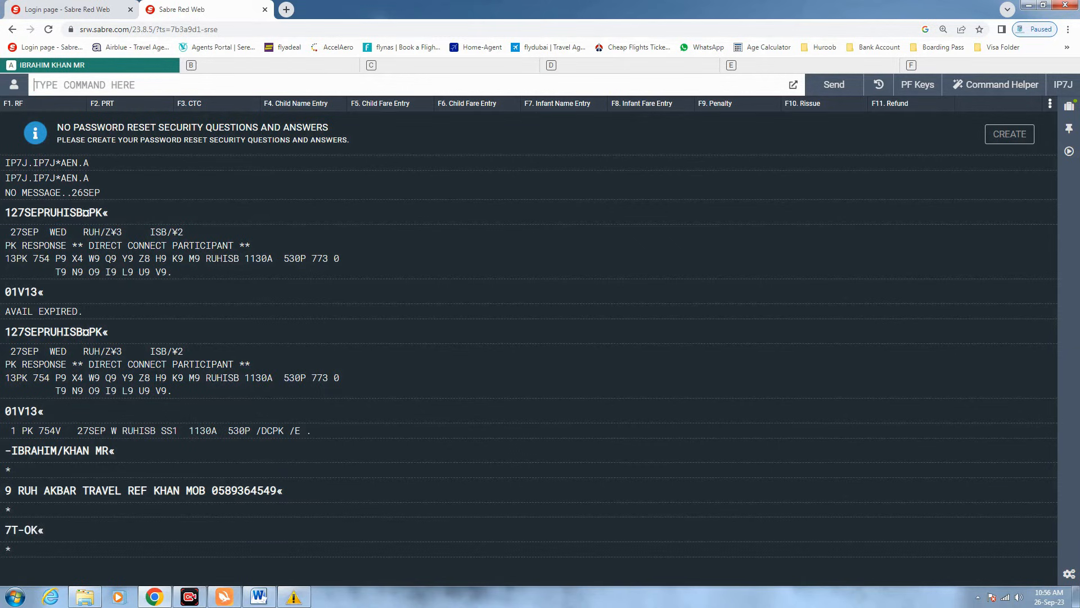
{"action": "type", "text": "6P"}
{"action": "key", "text": "Return"}
{"action": "type", "text": "ER"}
{"action": "key", "text": "Return"}
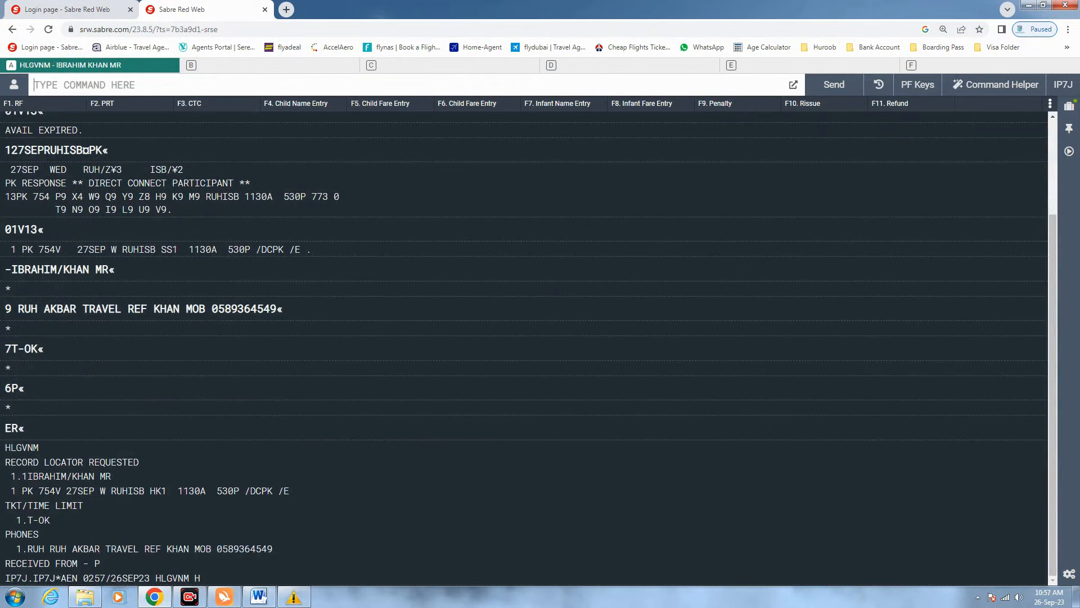
{"action": "type", "text": "IR"}
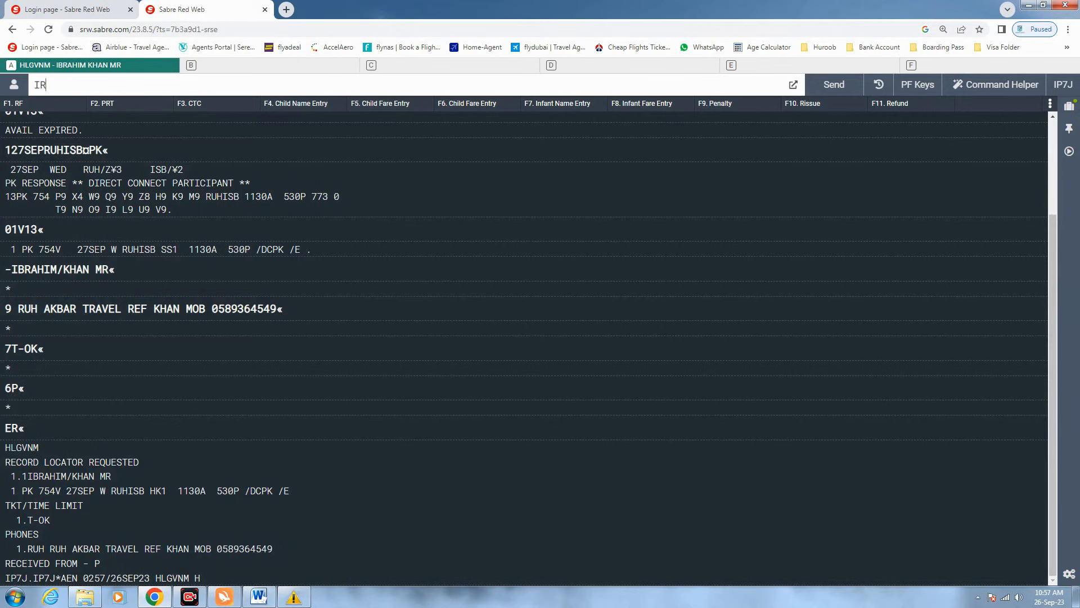
- Send IR to redisplay the booking and highlight the PK airline locator in the response
{"action": "left_click_drag", "start_coordinate": [272, 490], "coordinate": [291, 491]}
{"action": "left_click", "coordinate": [75, 85]}
{"action": "left_click_drag", "start_coordinate": [35, 85], "coordinate": [48, 85]}
{"action": "left_click", "coordinate": [47, 84]}
{"action": "key", "text": "Return"}
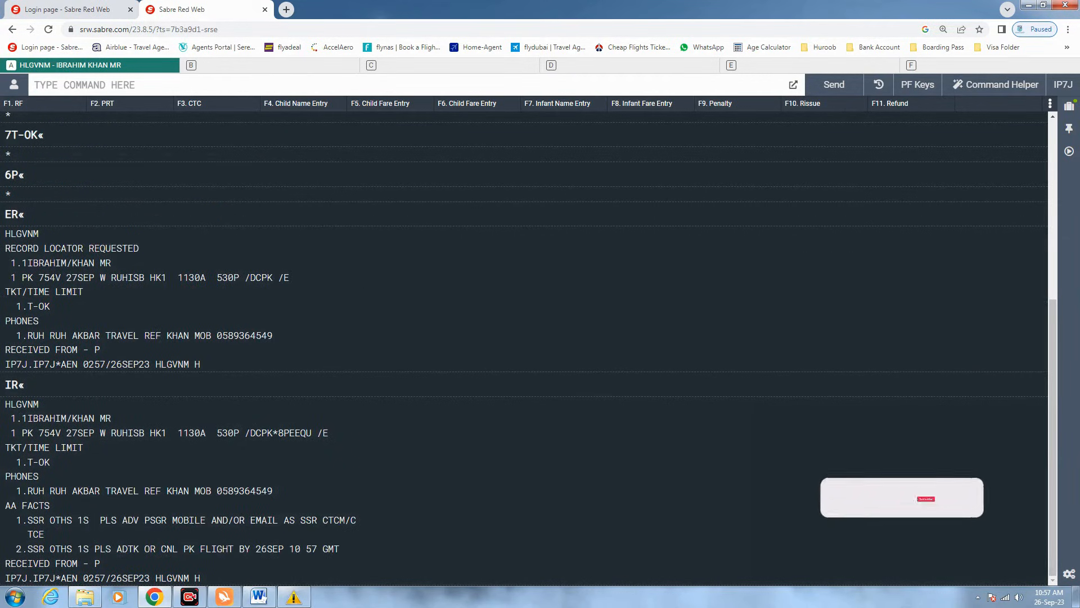
{"action": "double_click", "coordinate": [294, 432]}
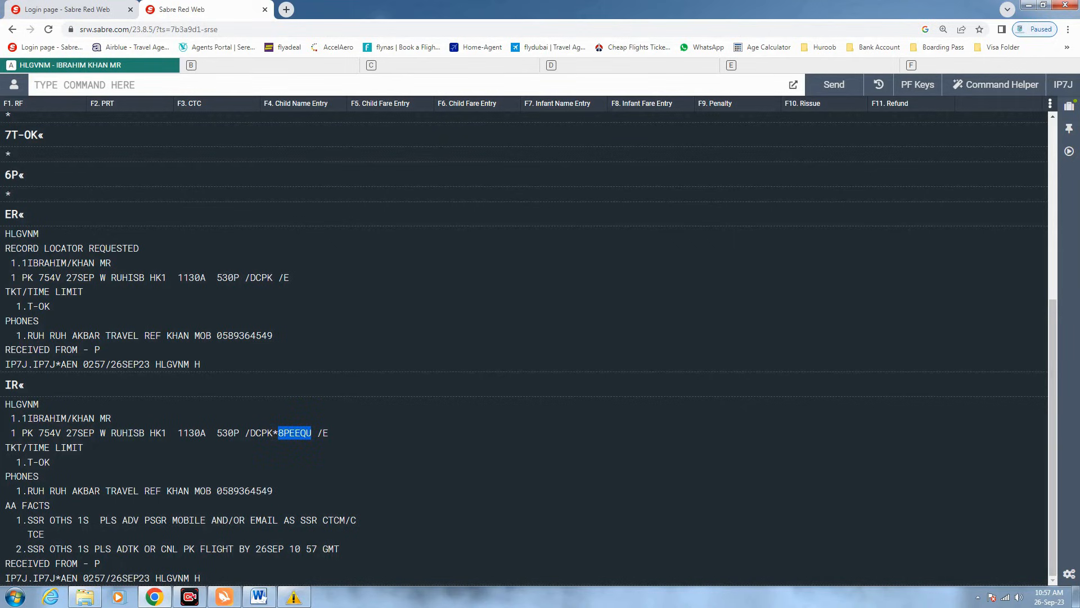
{"action": "left_click", "coordinate": [96, 86]}
- Start the 3OSI PK CTC entry, highlighting the OSI code parts to explain them
{"action": "type", "text": "3OSI"}
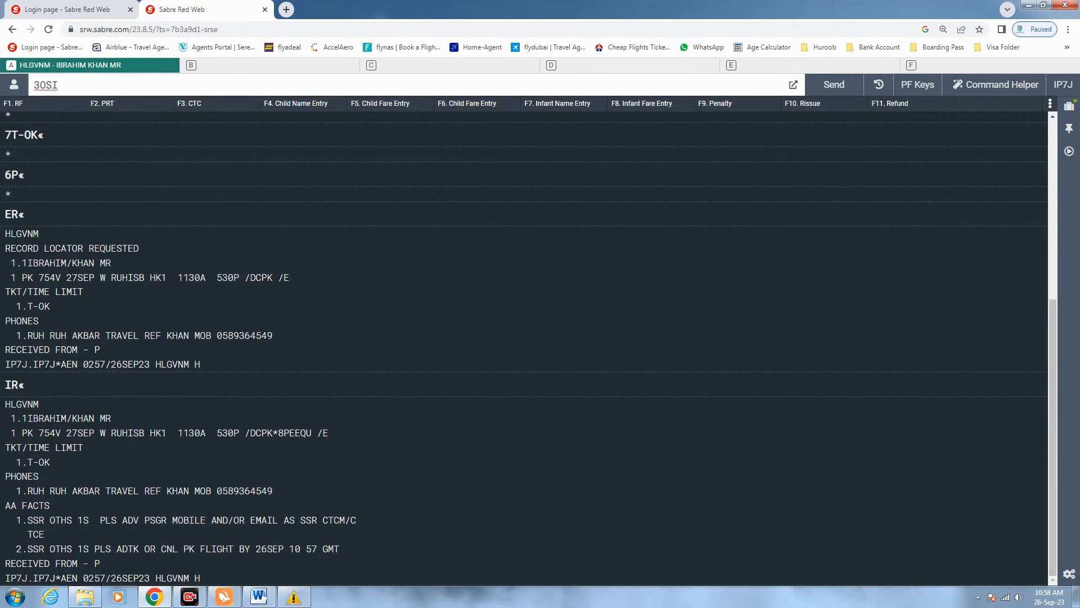
{"action": "key", "text": "shift+Right"}
{"action": "left_click", "coordinate": [93, 86]}
{"action": "key", "text": "shift+Left"}
{"action": "key", "text": "Right"}
{"action": "key", "text": "shift+Right"}
{"action": "key", "text": "Right"}
{"action": "key", "text": "shift+Right"}
{"action": "key", "text": "Left"}
{"action": "key", "text": "Left"}
{"action": "type", "text": "PK"}
{"action": "type", "text": "CTC M"}
- Complete and send the OSI as PK CTC MOB with the passenger's mobile number and language EN
{"action": "double_click", "coordinate": [55, 85]}
{"action": "left_click", "coordinate": [287, 85]}
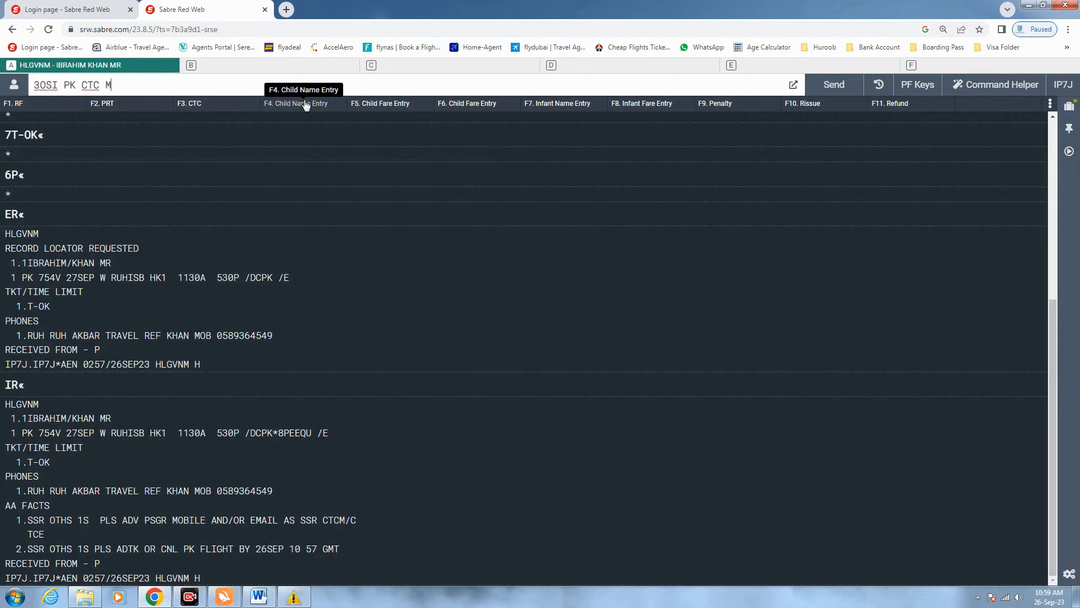
{"action": "type", "text": "PK CTC M96"}
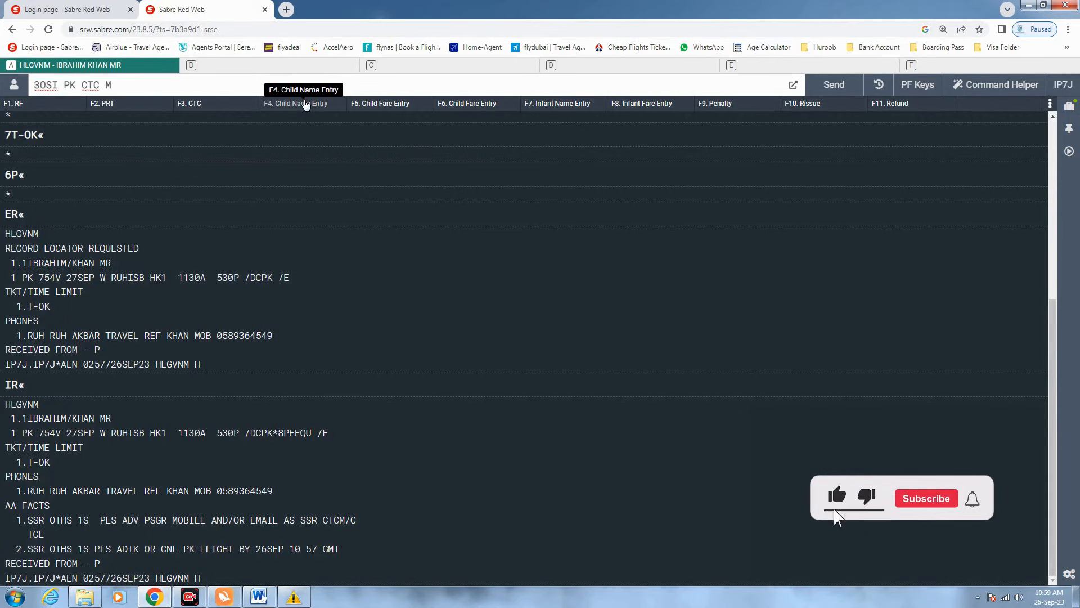
{"action": "key", "text": "BackSpace"}
{"action": "key", "text": "BackSpace"}
{"action": "type", "text": "OB"}
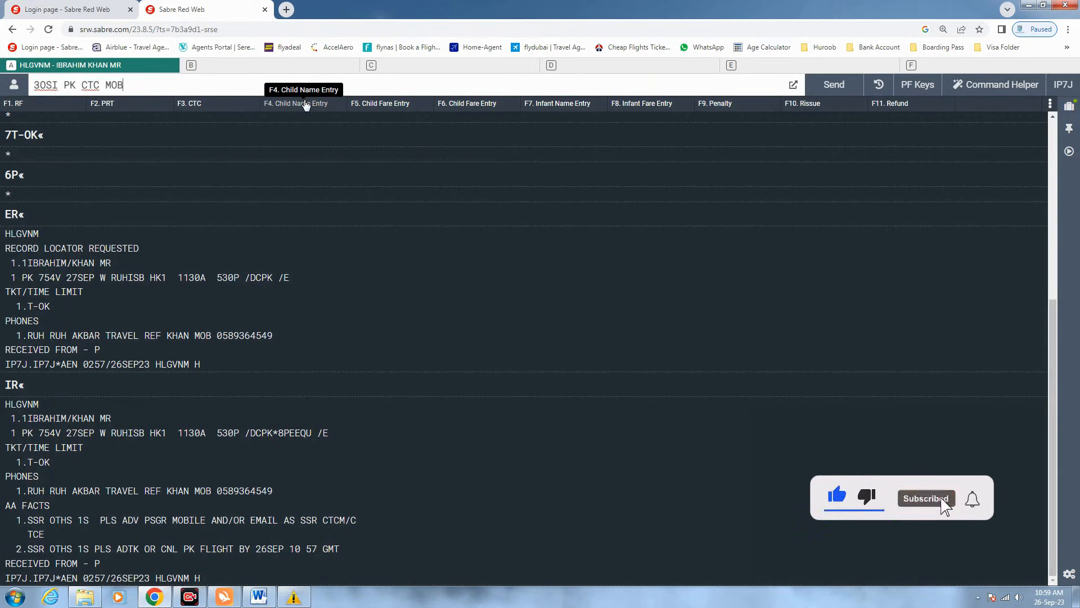
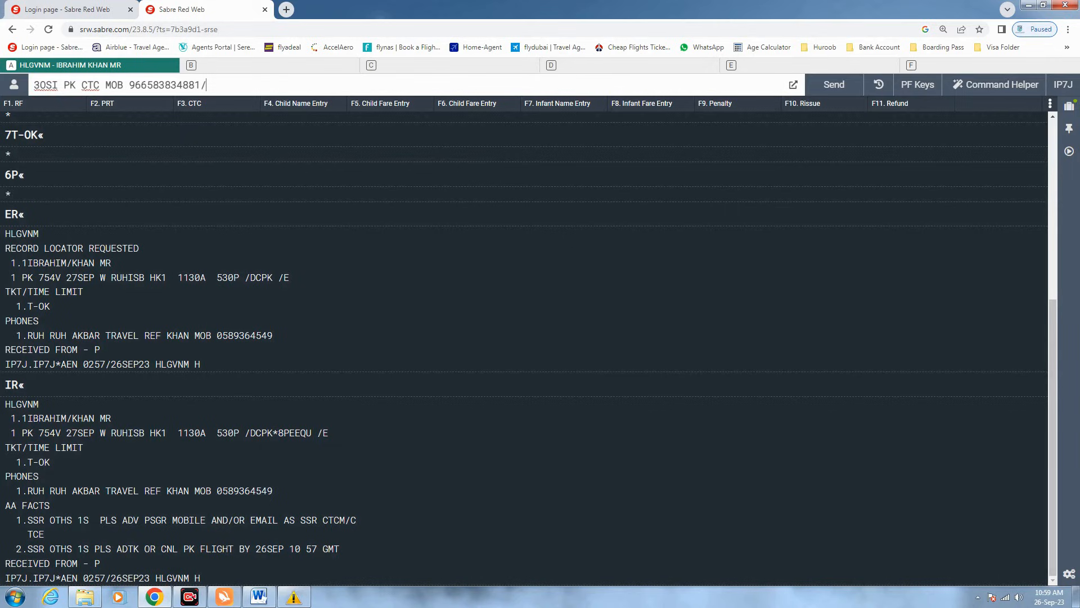
{"action": "type", "text": "AR"}
{"action": "key", "text": "shift+Left"}
{"action": "key", "text": "shift+Left"}
{"action": "key", "text": "shift+Left"}
{"action": "key", "text": "shift+Left"}
{"action": "key", "text": "shift+Left"}
{"action": "key", "text": "shift+Left"}
{"action": "key", "text": "shift+Left"}
{"action": "key", "text": "shift+Left"}
{"action": "key", "text": "shift+Left"}
{"action": "key", "text": "shift+Left"}
{"action": "key", "text": "shift+Left"}
{"action": "key", "text": "shift+Left"}
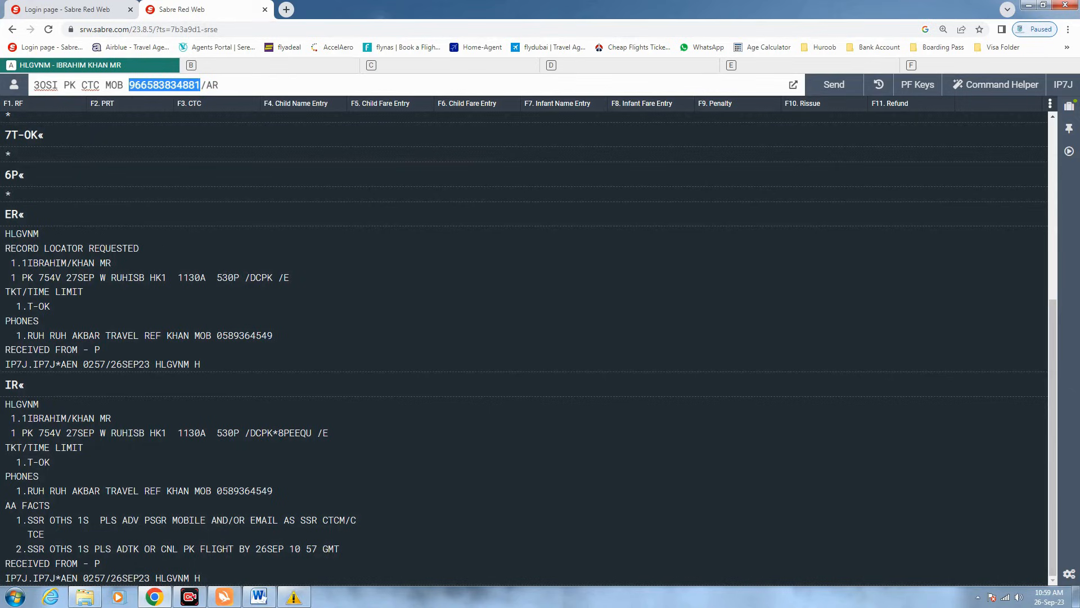
{"action": "left_click_drag", "start_coordinate": [219, 85], "coordinate": [205, 85]}
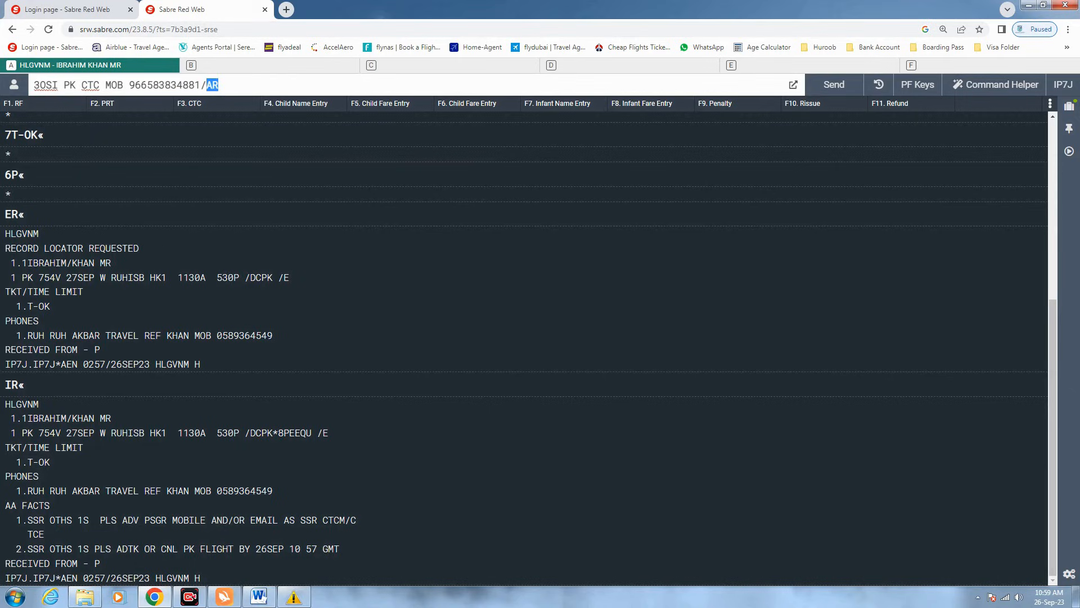
{"action": "type", "text": "EN"}
{"action": "left_click_drag", "start_coordinate": [224, 85], "coordinate": [206, 85]}
{"action": "left_click", "coordinate": [224, 85]}
{"action": "key", "text": "Return"}
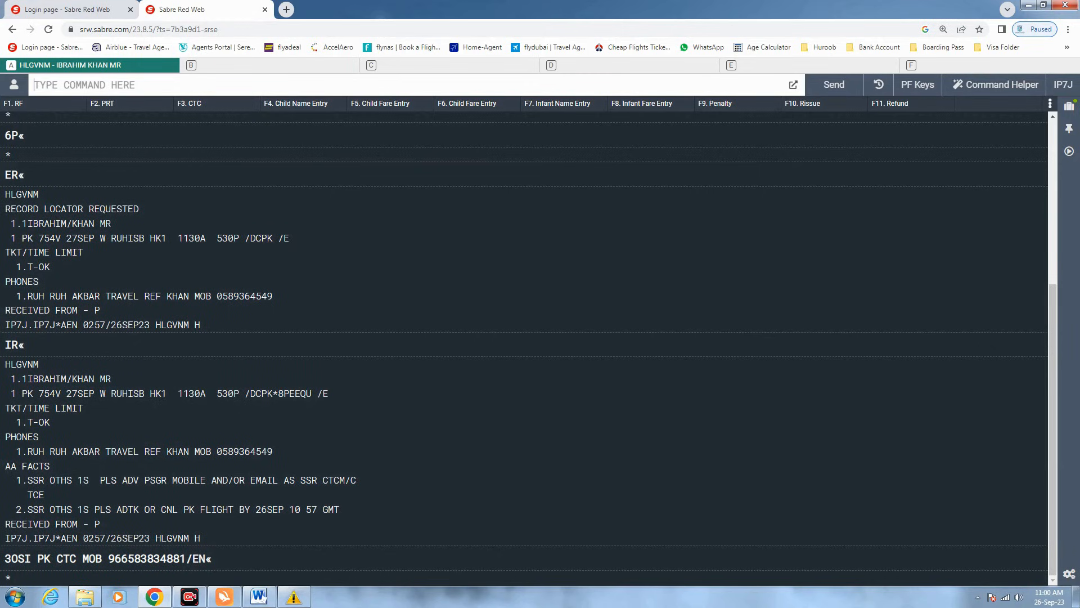
- Record received-from P and type ER to end the booking
{"action": "type", "text": "6P"}
{"action": "key", "text": "Return"}
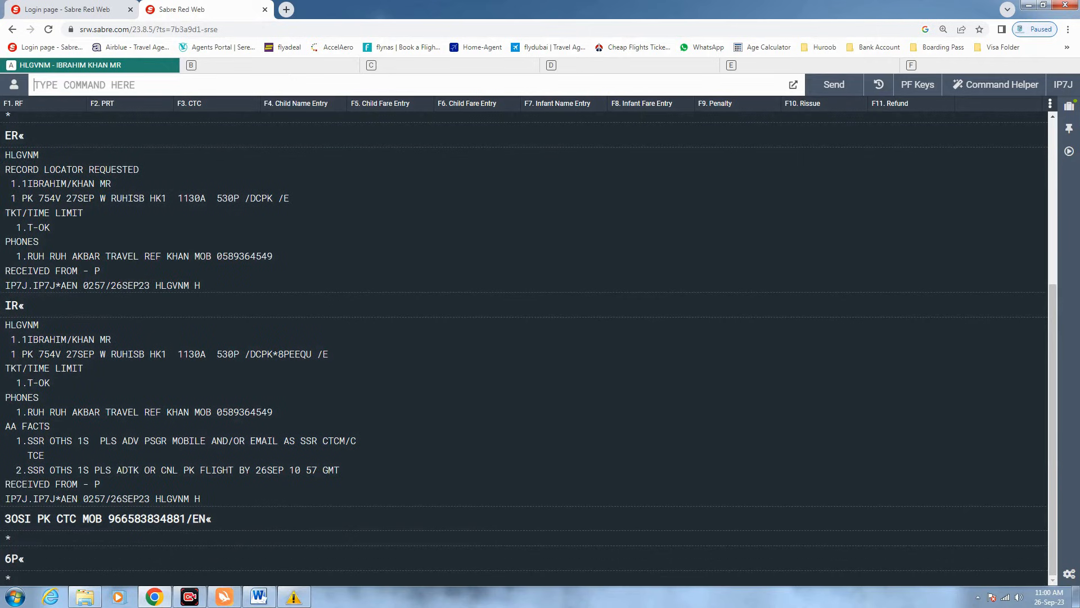
{"action": "type", "text": "ER"}
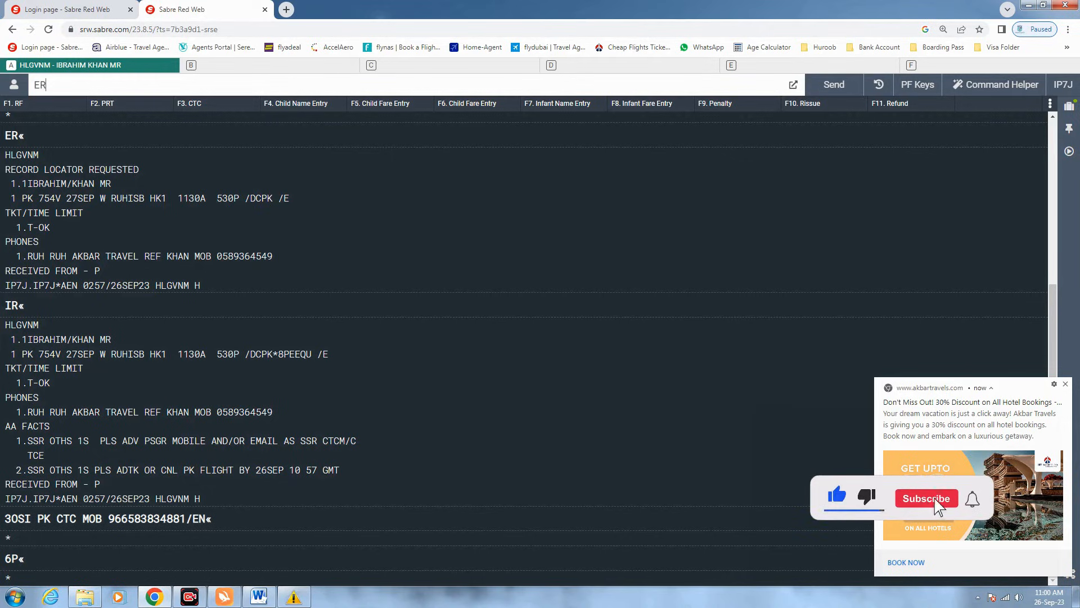
- Send ER and highlight the airline locator in the redisplayed booking
{"action": "key", "text": "Return"}
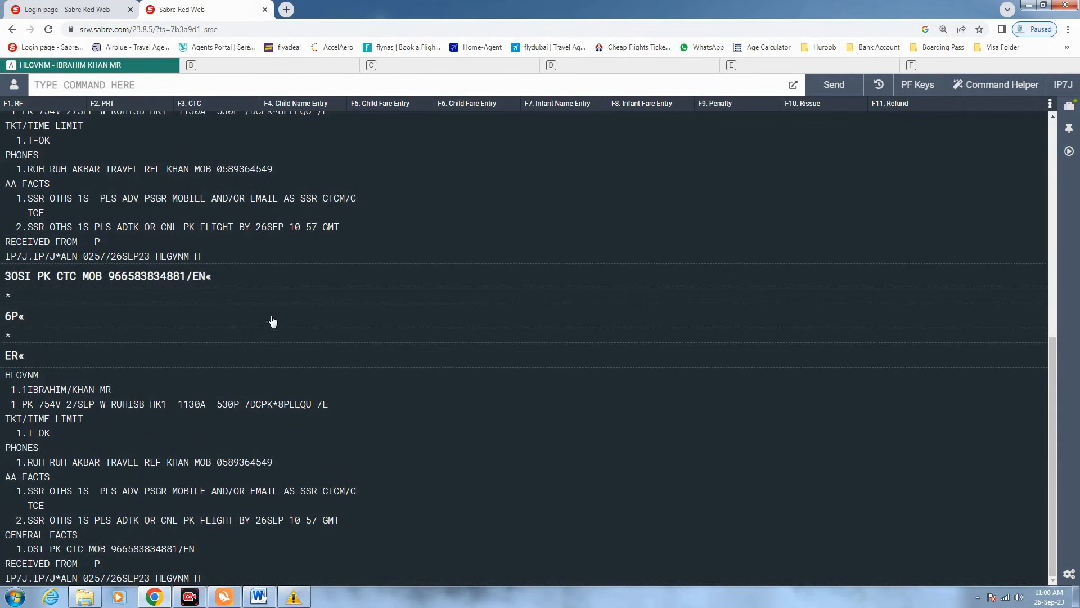
{"action": "left_click_drag", "start_coordinate": [311, 404], "coordinate": [278, 404]}
- Send a 5* PK PNR remark containing the airline locator, checking it against the flight line
{"action": "left_click", "coordinate": [107, 85]}
{"action": "type", "text": "5"}
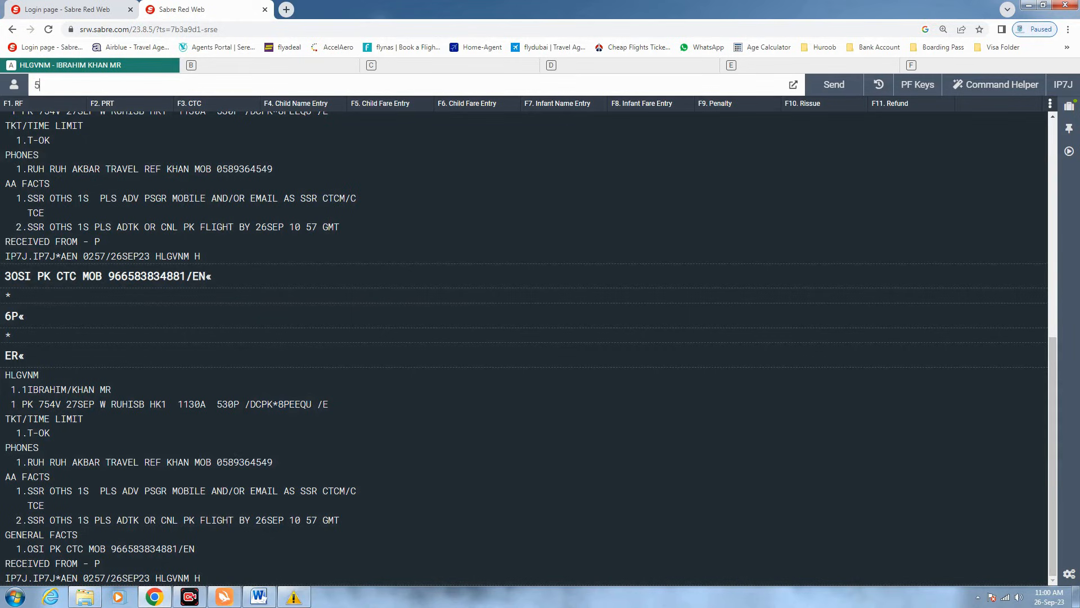
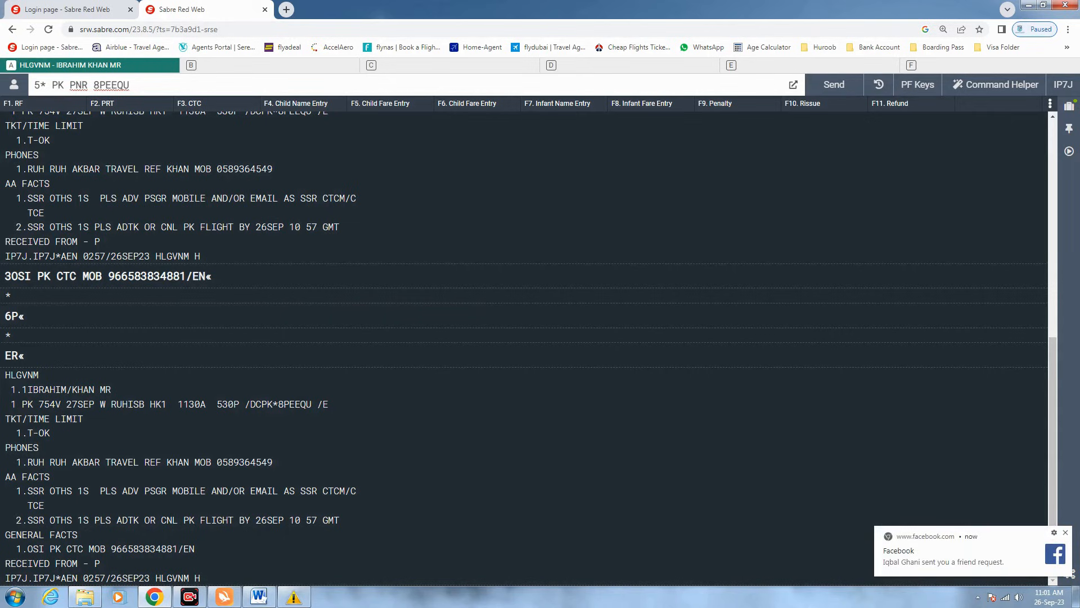
{"action": "left_click_drag", "start_coordinate": [34, 84], "coordinate": [47, 85]}
{"action": "left_click", "coordinate": [38, 85]}
{"action": "left_click_drag", "start_coordinate": [46, 84], "coordinate": [34, 85]}
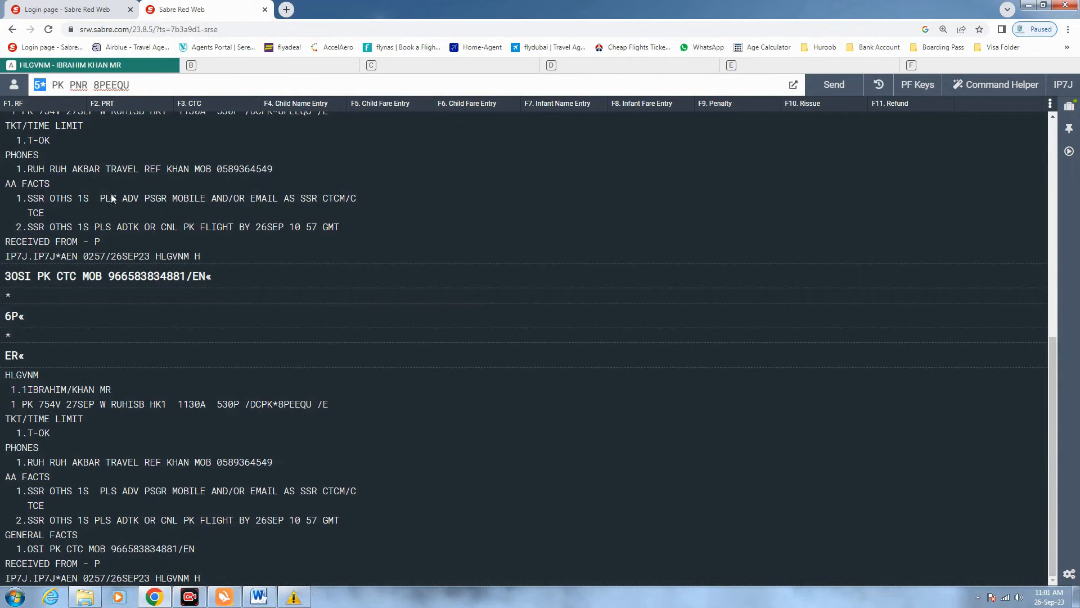
{"action": "left_click", "coordinate": [129, 84]}
{"action": "left_click_drag", "start_coordinate": [129, 84], "coordinate": [92, 85]}
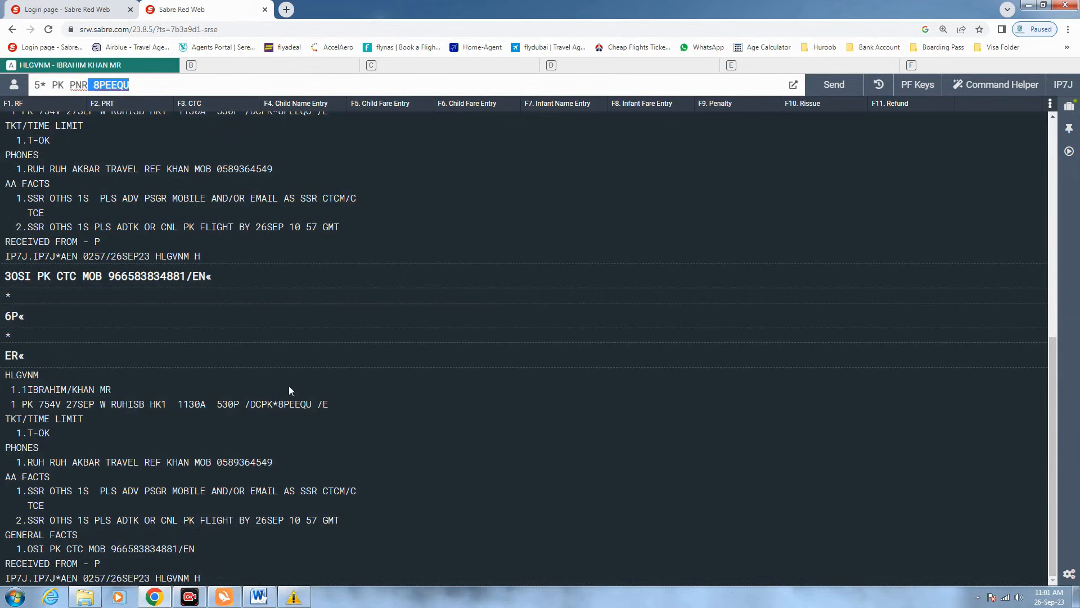
{"action": "left_click_drag", "start_coordinate": [313, 404], "coordinate": [278, 404]}
{"action": "type", "text": "..."}
{"action": "key", "text": "Return"}
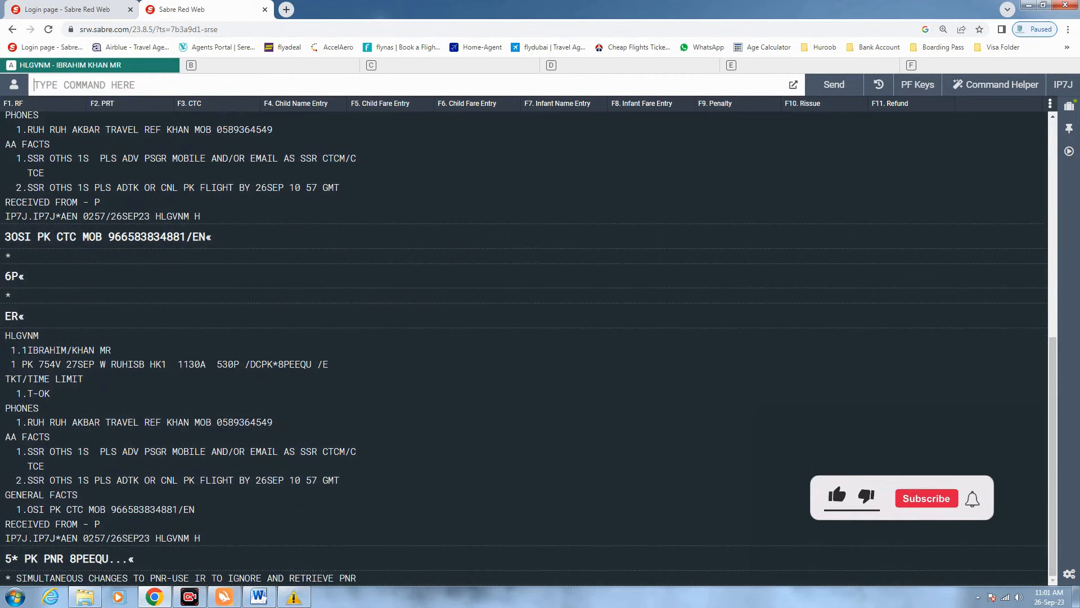
- After the simultaneous-changes error, retrieve the booking afresh with IR and recall the remark entry
{"action": "left_click_drag", "start_coordinate": [366, 581], "coordinate": [17, 579]}
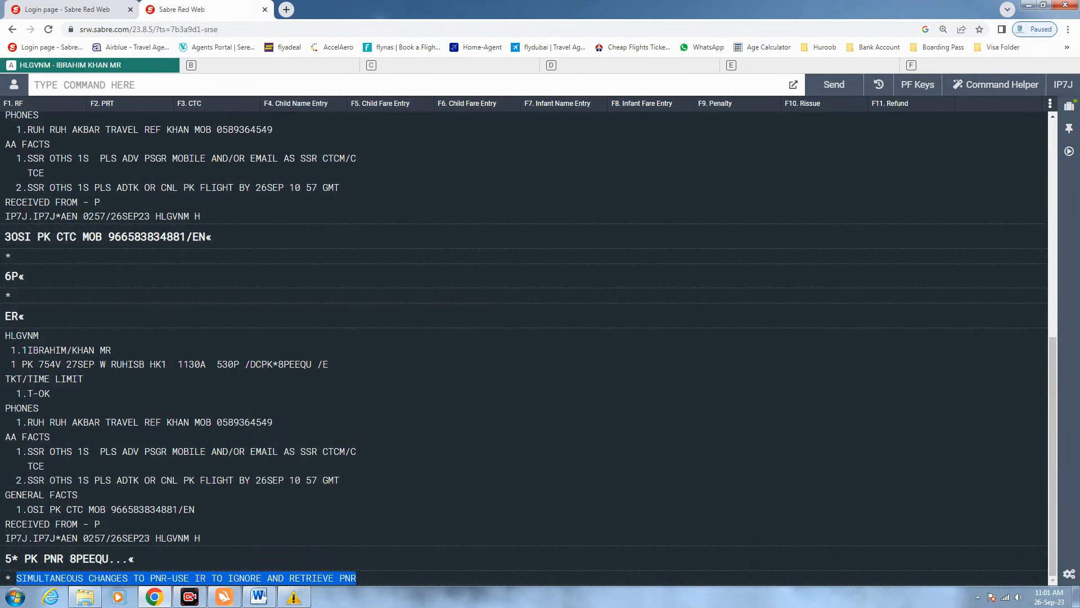
{"action": "left_click", "coordinate": [17, 579]}
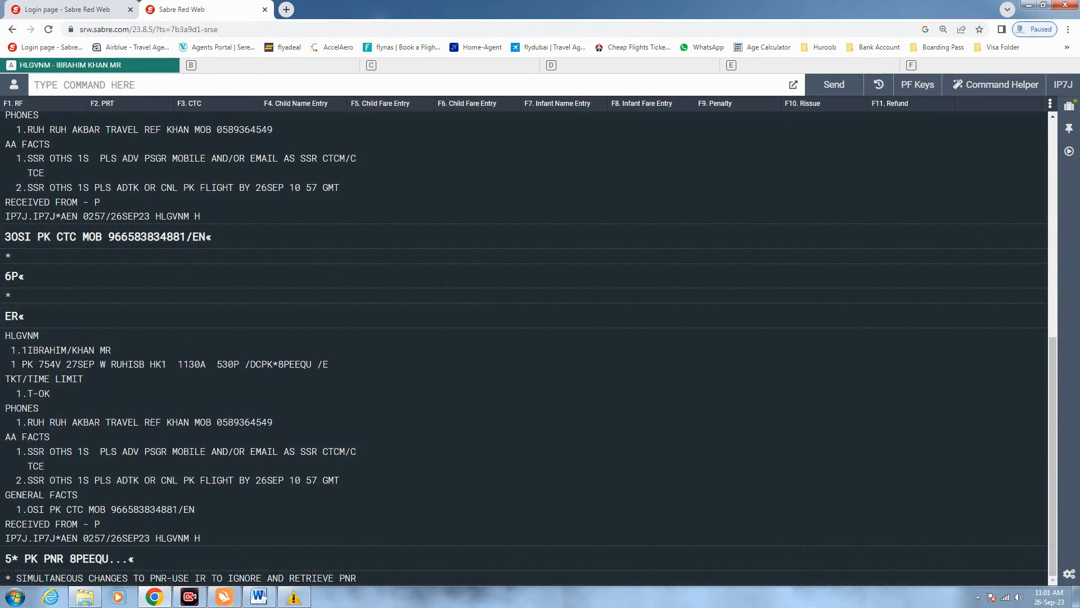
{"action": "left_click_drag", "start_coordinate": [195, 578], "coordinate": [206, 579]}
{"action": "left_click", "coordinate": [107, 85]}
{"action": "type", "text": "IR"}
{"action": "key", "text": "Return"}
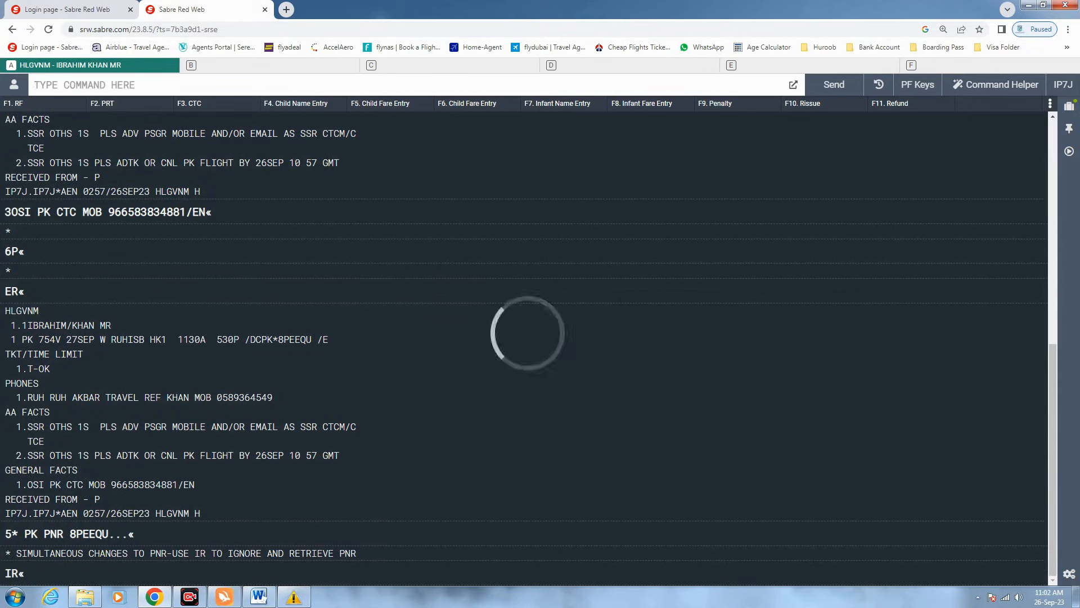
{"action": "key", "text": "Up"}
{"action": "key", "text": "Up"}
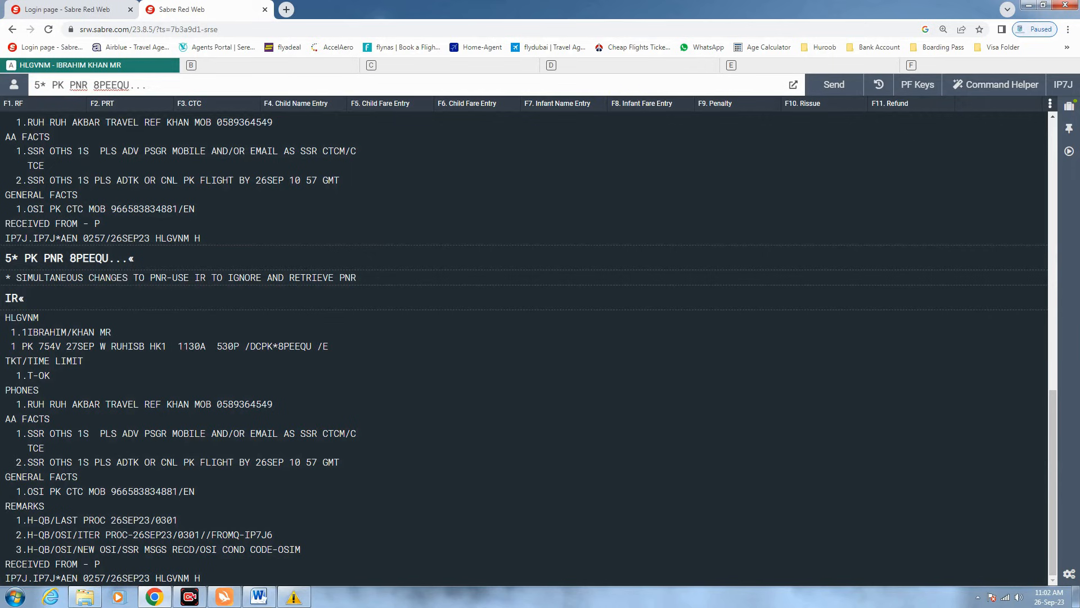
- Resend the 5* PK PNR remark, sign received-from P, and end with ER
{"action": "key", "text": "Return"}
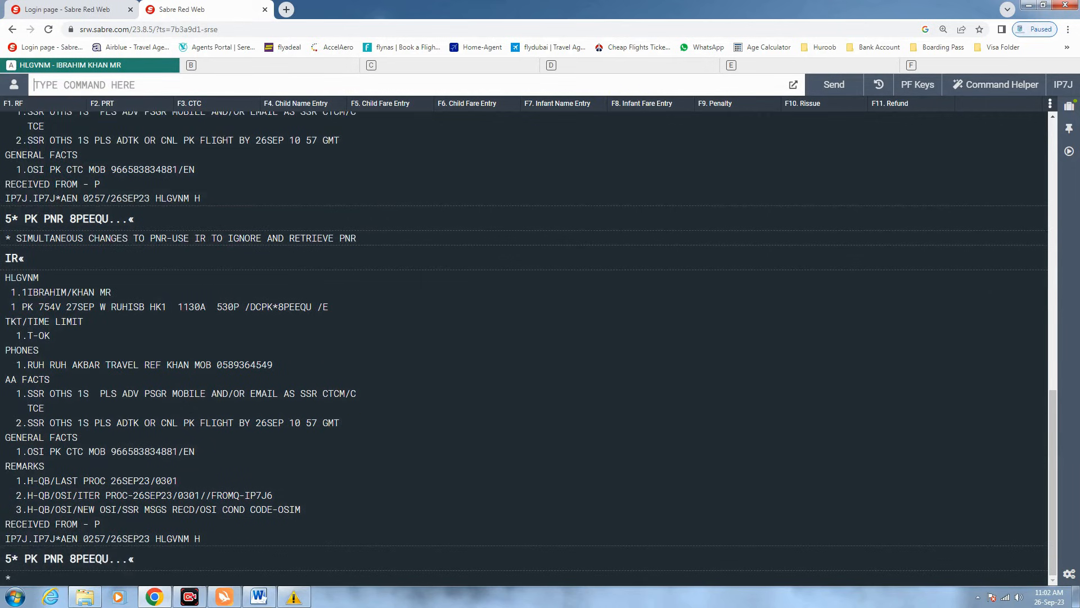
{"action": "type", "text": "6P"}
{"action": "key", "text": "Return"}
{"action": "type", "text": "ER"}
{"action": "key", "text": "Return"}
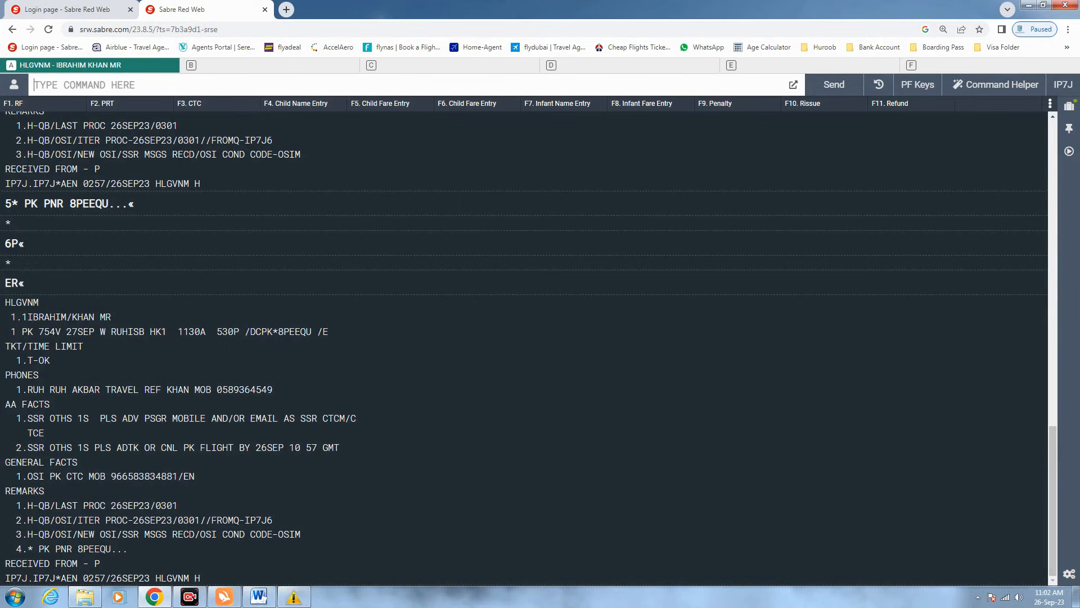
- Type 3DOCS/P/PK/, explaining the DOCS code, document type P and issuing country PK
{"action": "type", "text": "3"}
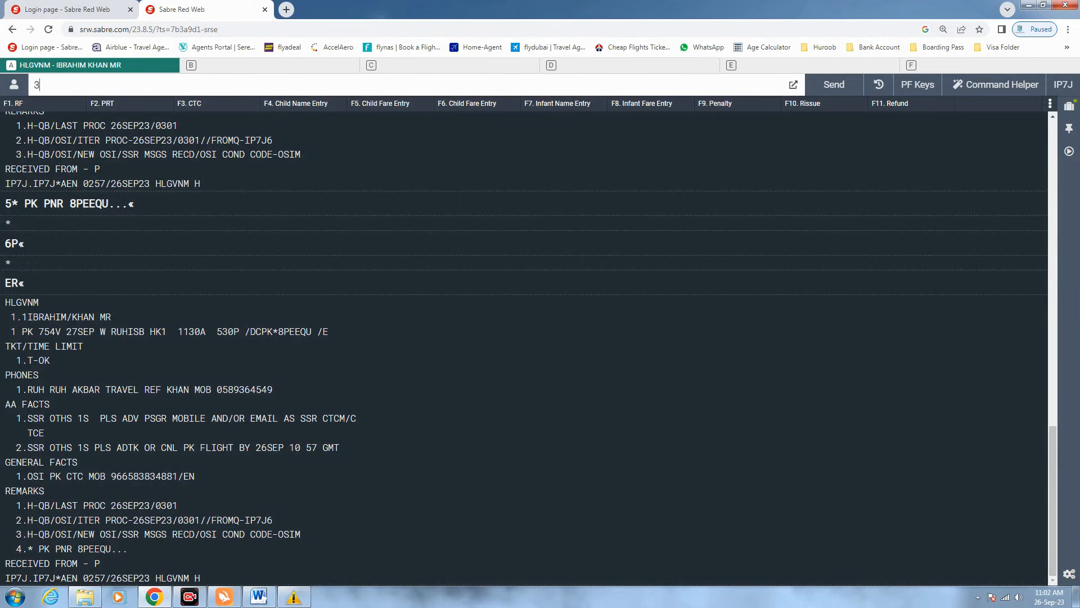
{"action": "type", "text": "DOCS"}
{"action": "key", "text": "shift+Left"}
{"action": "key", "text": "shift+Left"}
{"action": "key", "text": "shift+Left"}
{"action": "key", "text": "shift+Left"}
{"action": "key", "text": "shift+Left"}
{"action": "left_click", "coordinate": [40, 84]}
{"action": "key", "text": "shift+Left"}
{"action": "key", "text": "shift+Left"}
{"action": "key", "text": "shift+Left"}
{"action": "key", "text": "shift+Left"}
{"action": "key", "text": "shift+Left"}
{"action": "left_click", "coordinate": [64, 85]}
{"action": "type", "text": "/P/PK/"}
{"action": "double_click", "coordinate": [72, 85]}
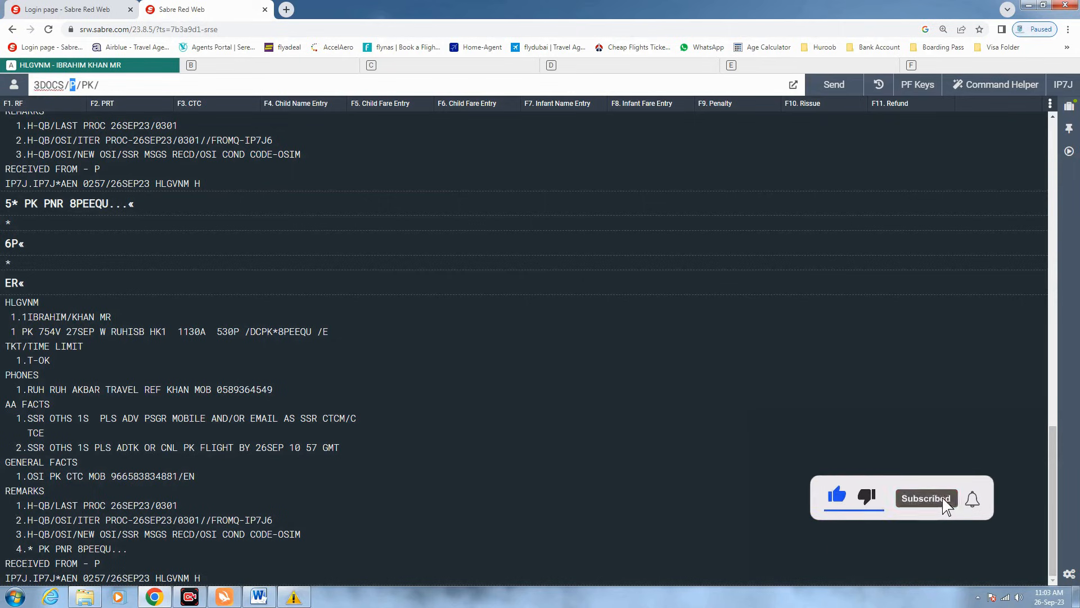
{"action": "left_click", "coordinate": [76, 85]}
{"action": "key", "text": "shift+Left"}
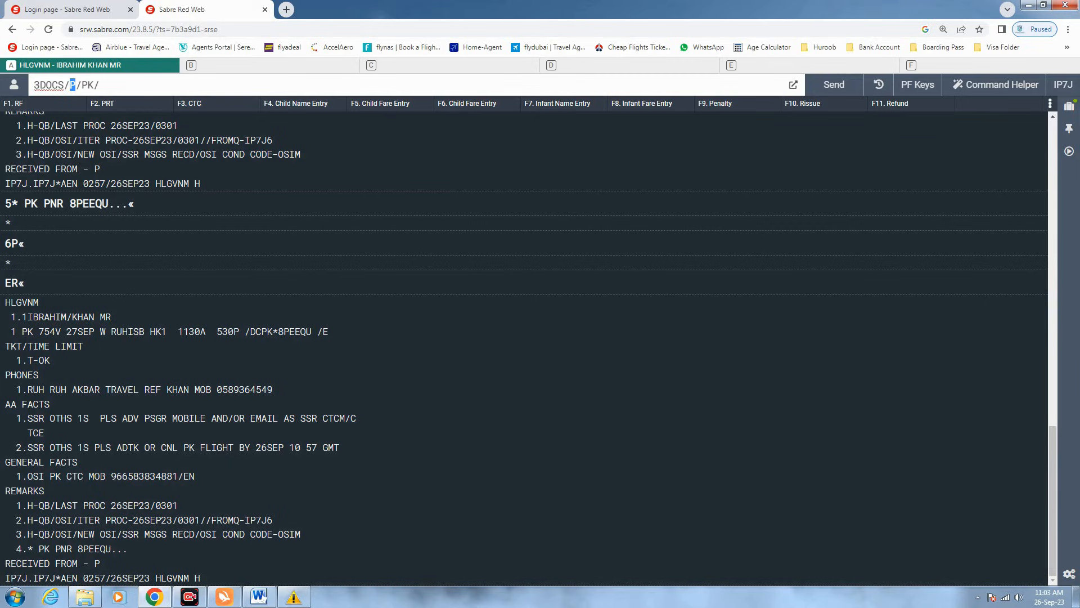
{"action": "left_click_drag", "start_coordinate": [95, 85], "coordinate": [81, 85]}
{"action": "left_click", "coordinate": [99, 85]}
{"action": "key", "text": "shift+Left"}
{"action": "key", "text": "shift+Left"}
{"action": "left_click", "coordinate": [100, 85]}
- Add the passport number and PK nationality to the DOCS entry
{"action": "left_click_drag", "start_coordinate": [152, 85], "coordinate": [82, 85]}
{"action": "left_click", "coordinate": [163, 85]}
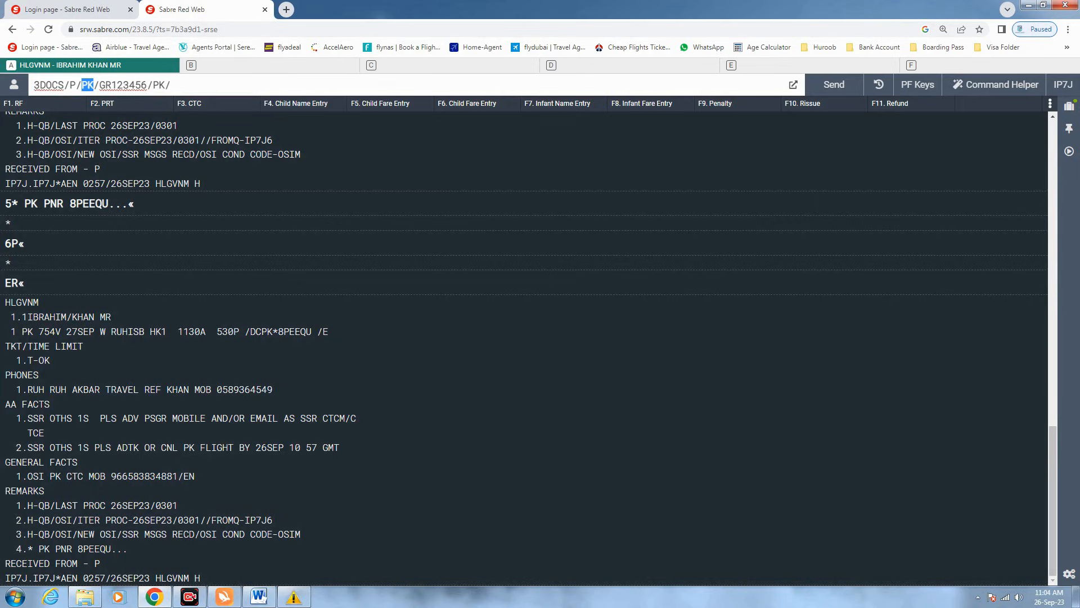
- Append the passenger's date of birth with a two-digit year, then /M/ for gender
{"action": "left_click", "coordinate": [171, 85]}
{"action": "type", "text": "12DEC90/M/"}
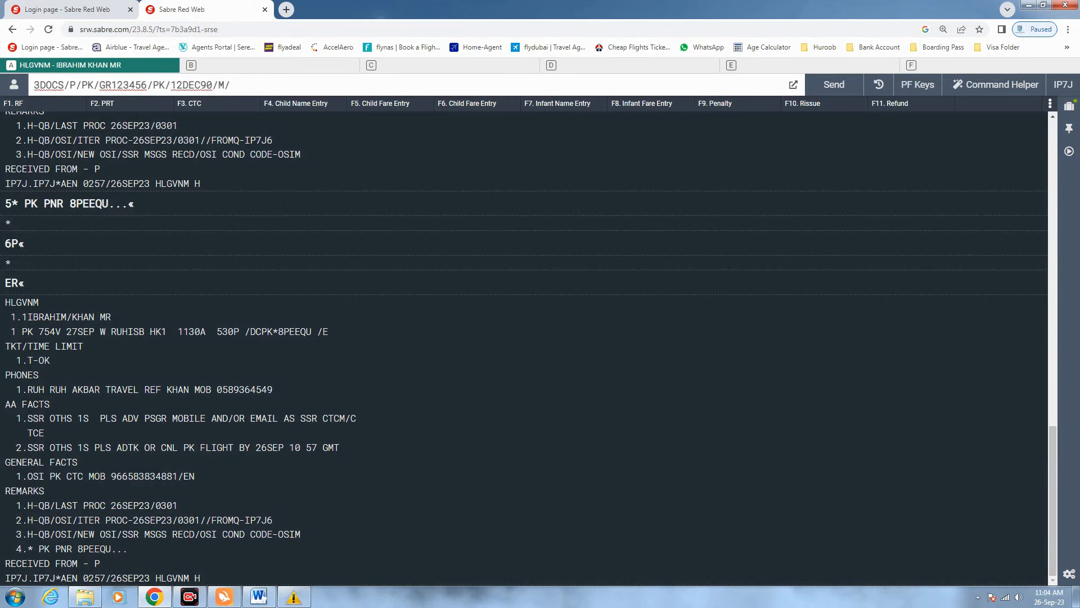
- Highlight each field of the 3DOCS entry: birth day, month, year, separators and gender M
{"action": "key", "text": "Left"}
{"action": "key", "text": "shift+Left"}
{"action": "key", "text": "Left"}
{"action": "key", "text": "Left"}
{"action": "key", "text": "shift+Left"}
{"action": "key", "text": "Right"}
{"action": "key", "text": "shift+Right"}
{"action": "key", "text": "shift+Right"}
{"action": "key", "text": "Right"}
{"action": "key", "text": "Right"}
{"action": "key", "text": "Right"}
{"action": "key", "text": "Right"}
{"action": "key", "text": "shift+Left"}
{"action": "key", "text": "shift+Left"}
{"action": "key", "text": "shift+Left"}
{"action": "key", "text": "Right"}
{"action": "key", "text": "Right"}
{"action": "key", "text": "Right"}
{"action": "key", "text": "shift+Left"}
{"action": "key", "text": "shift+Left"}
{"action": "key", "text": "Right"}
{"action": "key", "text": "shift+Right"}
{"action": "key", "text": "Right"}
{"action": "key", "text": "shift+Right"}
{"action": "key", "text": "Right"}
{"action": "key", "text": "shift+Right"}
{"action": "key", "text": "Right"}
- Add passport expiry 23DEC25 with a trailing slash, then copy the passenger's name from the booking
{"action": "type", "text": "23DEC25"}
{"action": "left_click_drag", "start_coordinate": [230, 85], "coordinate": [273, 85]}
{"action": "key", "text": "Right"}
{"action": "type", "text": "/"}
{"action": "left_click_drag", "start_coordinate": [95, 317], "coordinate": [27, 317]}
{"action": "key", "text": "ctrl+c"}
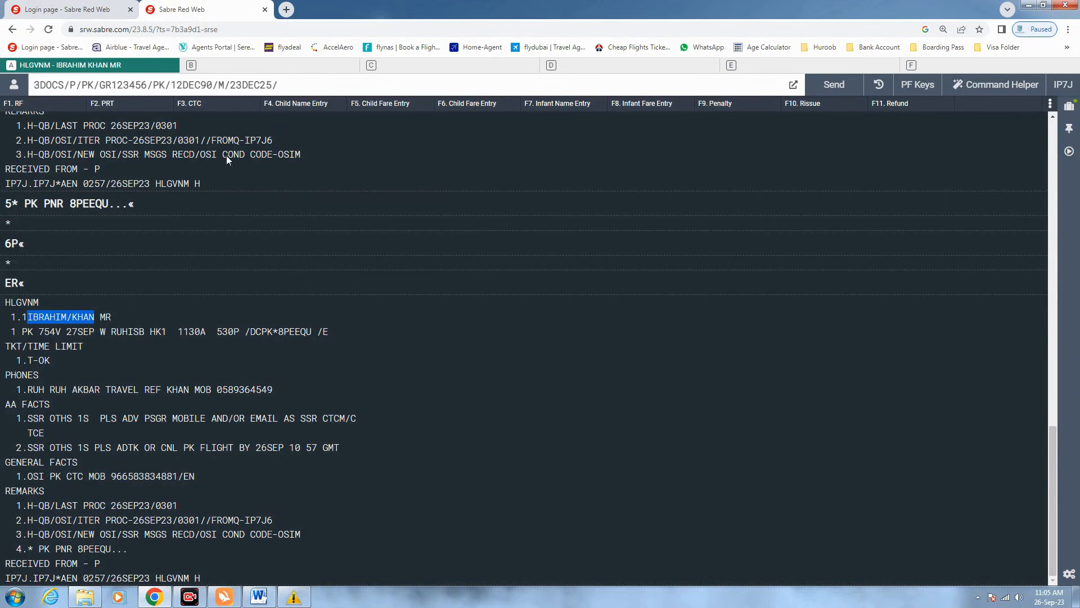
- Paste the passenger's name after 23DEC25/ and add name number -1.1
{"action": "left_click", "coordinate": [345, 198]}
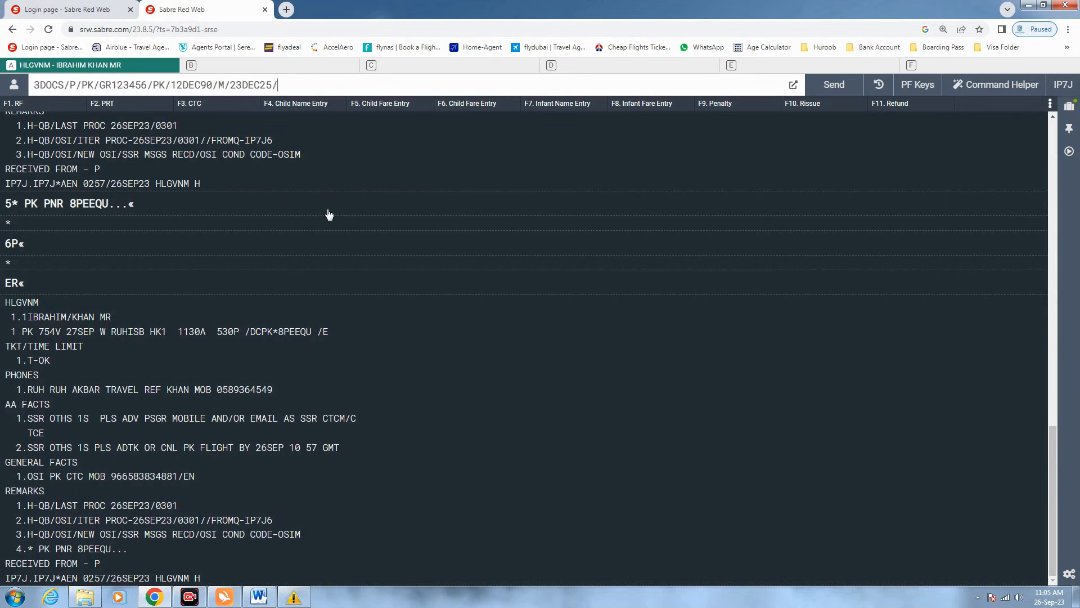
{"action": "key", "text": "ctrl+v"}
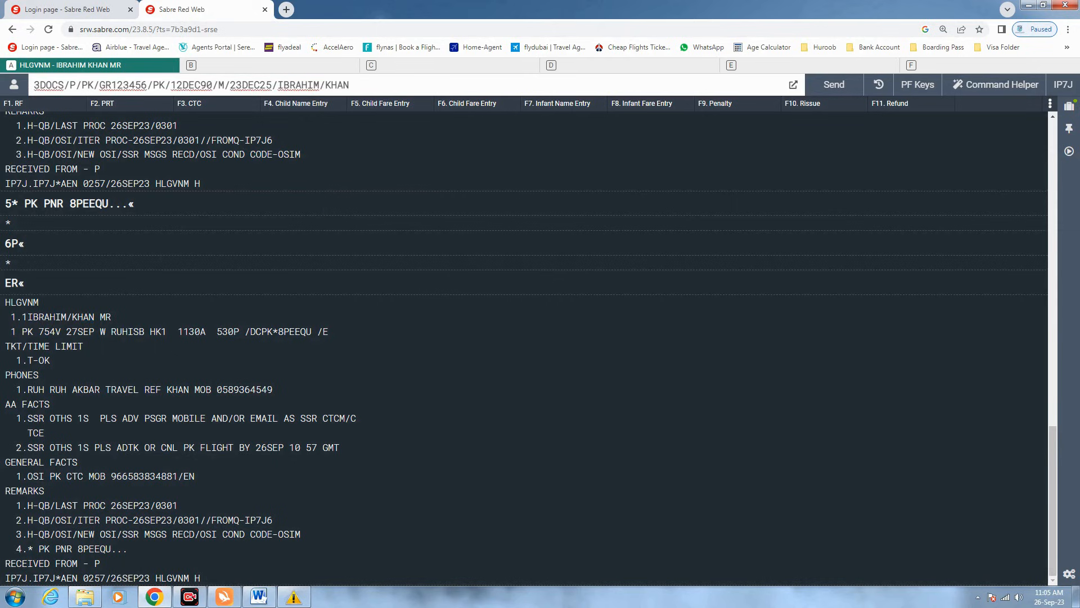
{"action": "type", "text": "-1.1"}
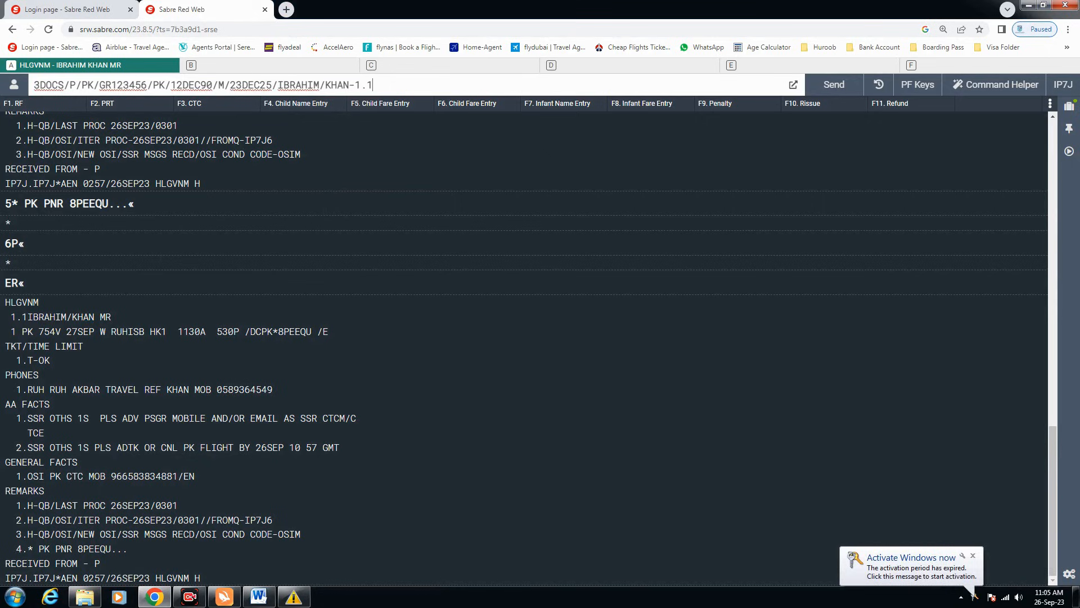
{"action": "left_click_drag", "start_coordinate": [349, 85], "coordinate": [355, 85]}
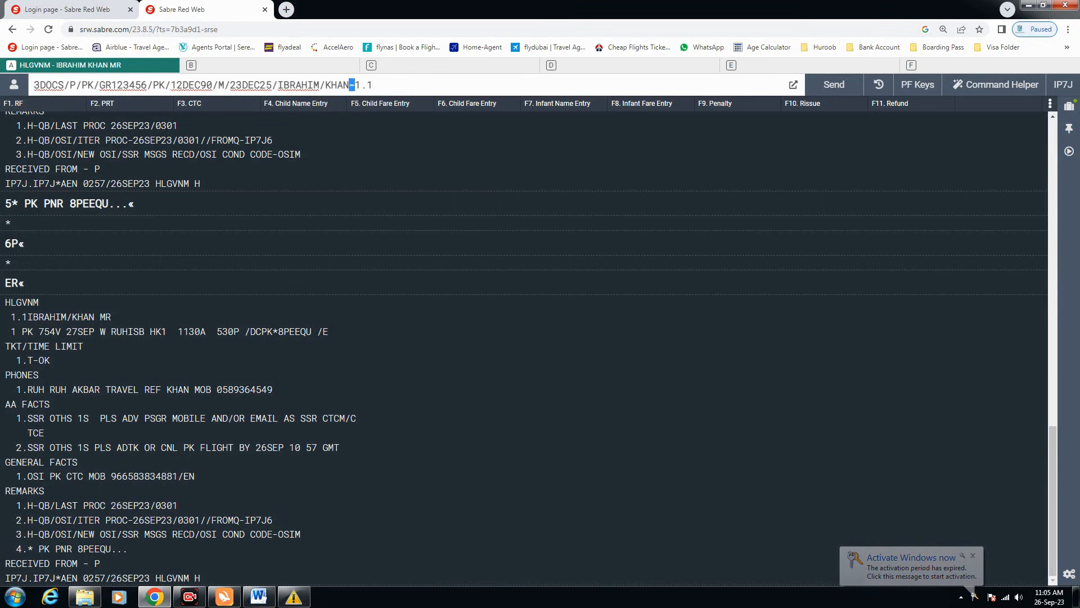
{"action": "left_click_drag", "start_coordinate": [78, 317], "coordinate": [28, 317]}
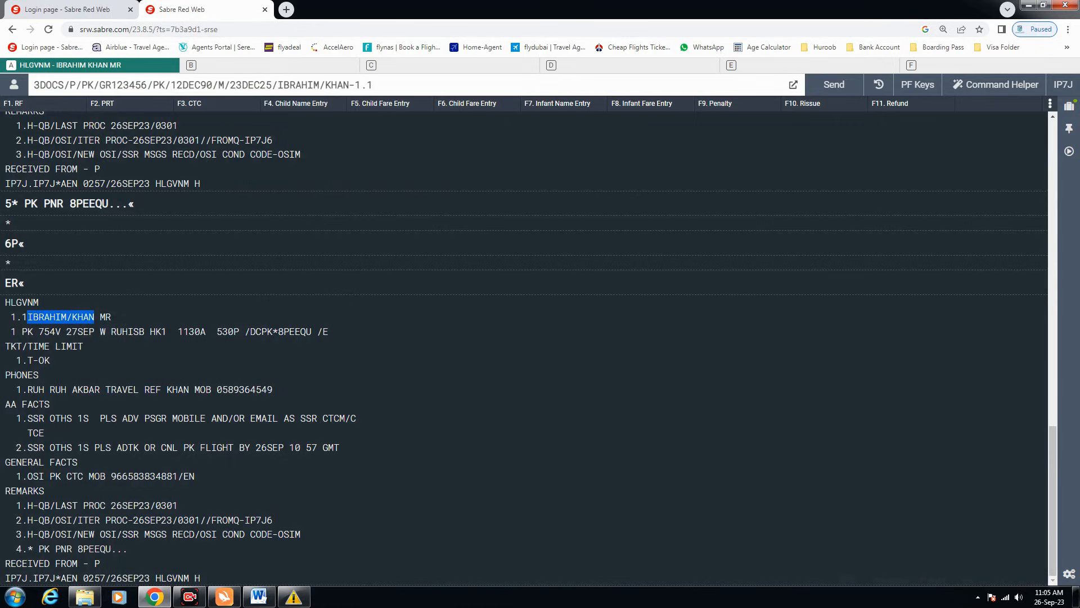
- Compare the name number with 1.1 in the record, then change it to 1.2 as a second-passenger example
{"action": "left_click", "coordinate": [355, 85]}
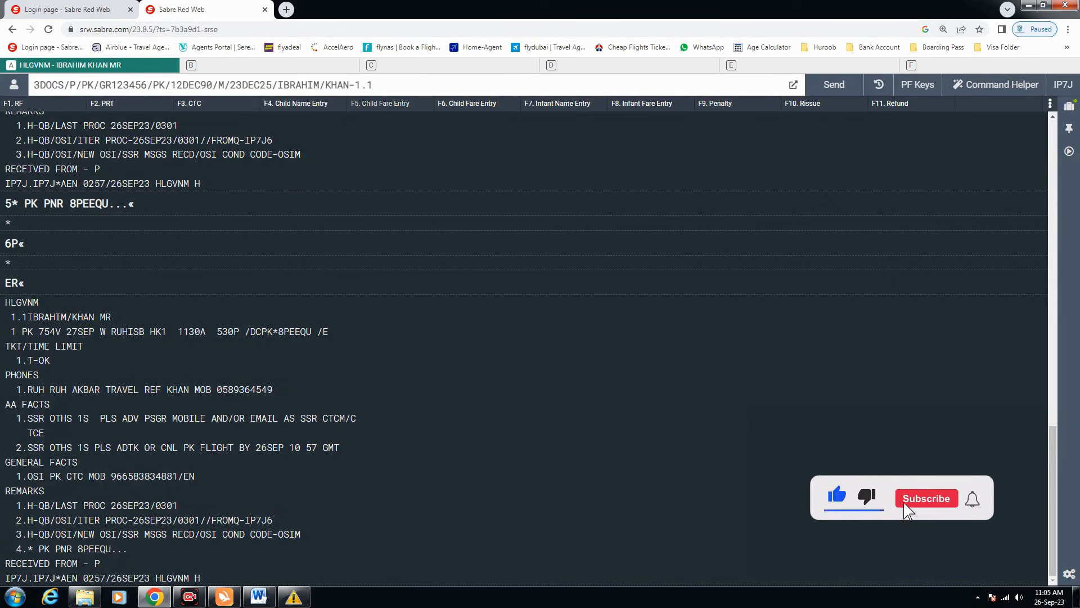
{"action": "key", "text": "shift+End"}
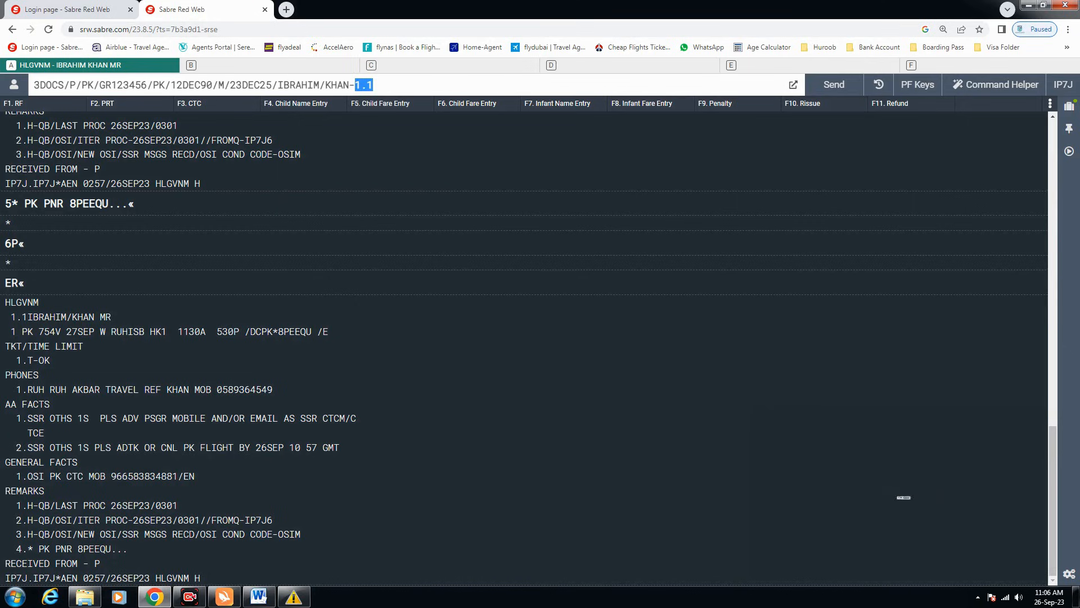
{"action": "left_click_drag", "start_coordinate": [11, 317], "coordinate": [27, 316]}
{"action": "left_click", "coordinate": [361, 85]}
{"action": "key", "text": "BackSpace"}
{"action": "type", "text": "2"}
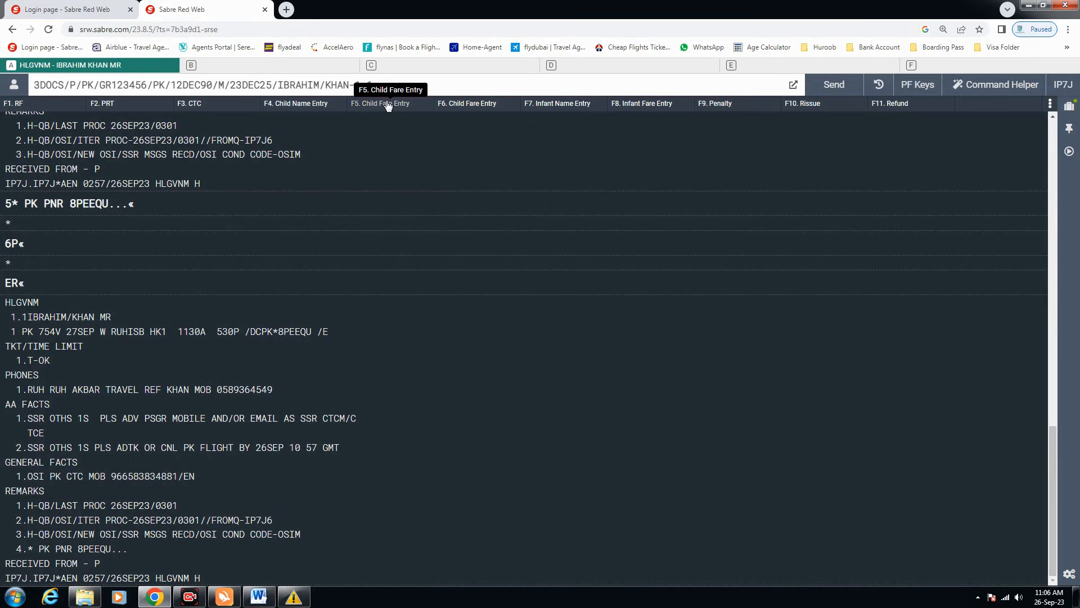
- Point out name number 1.1 in the record and send the completed 3DOCS entry
{"action": "left_click", "coordinate": [361, 85]}
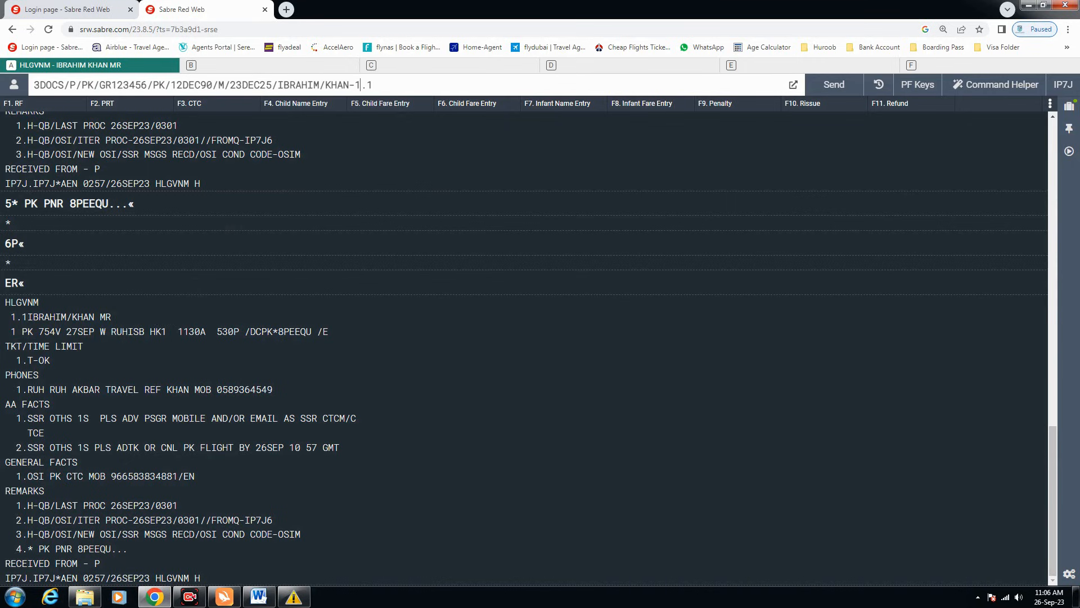
{"action": "key", "text": "shift+Left"}
{"action": "key", "text": "shift+Left"}
{"action": "key", "text": "shift+Left"}
{"action": "left_click_drag", "start_coordinate": [27, 317], "coordinate": [11, 316]}
{"action": "left_click", "coordinate": [373, 85]}
{"action": "key", "text": "Return"}
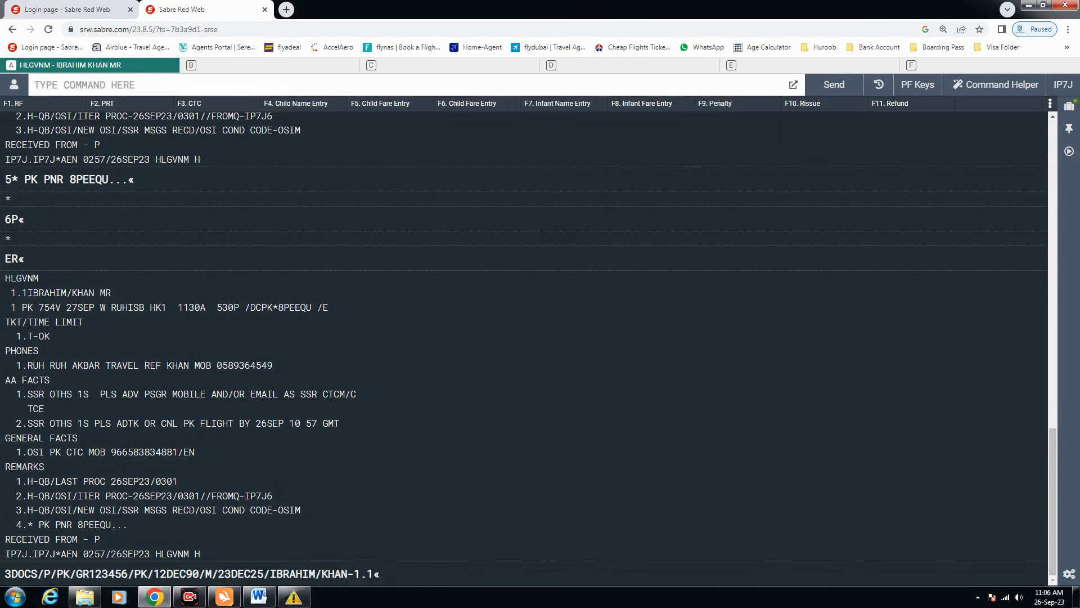
- Enter received-from 6P, then end and redisplay the PNR with ER
{"action": "type", "text": "6P"}
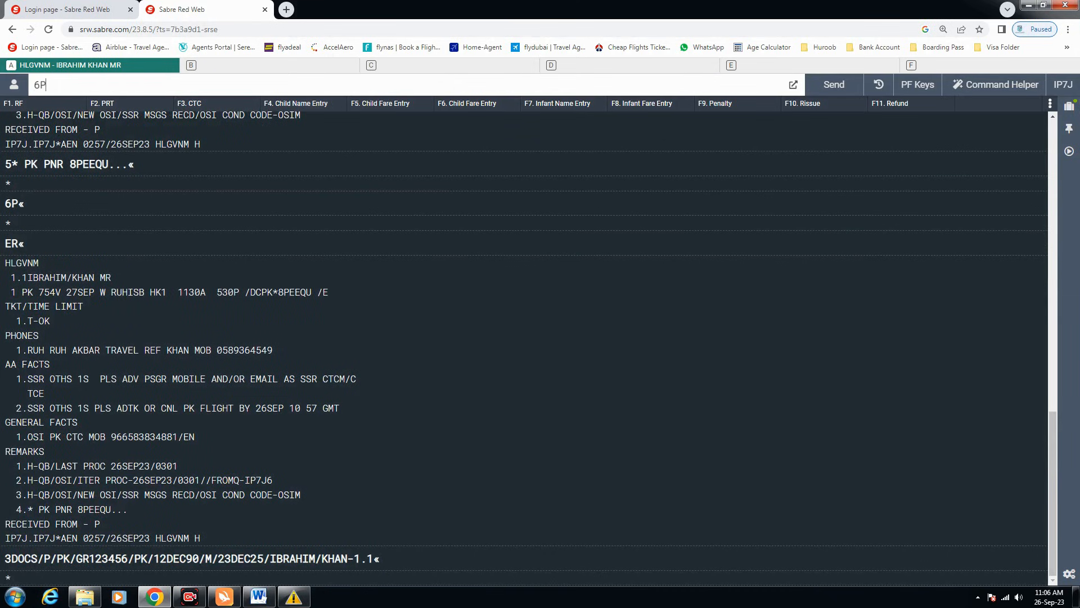
{"action": "key", "text": "Return"}
{"action": "type", "text": "ER"}
{"action": "key", "text": "Return"}
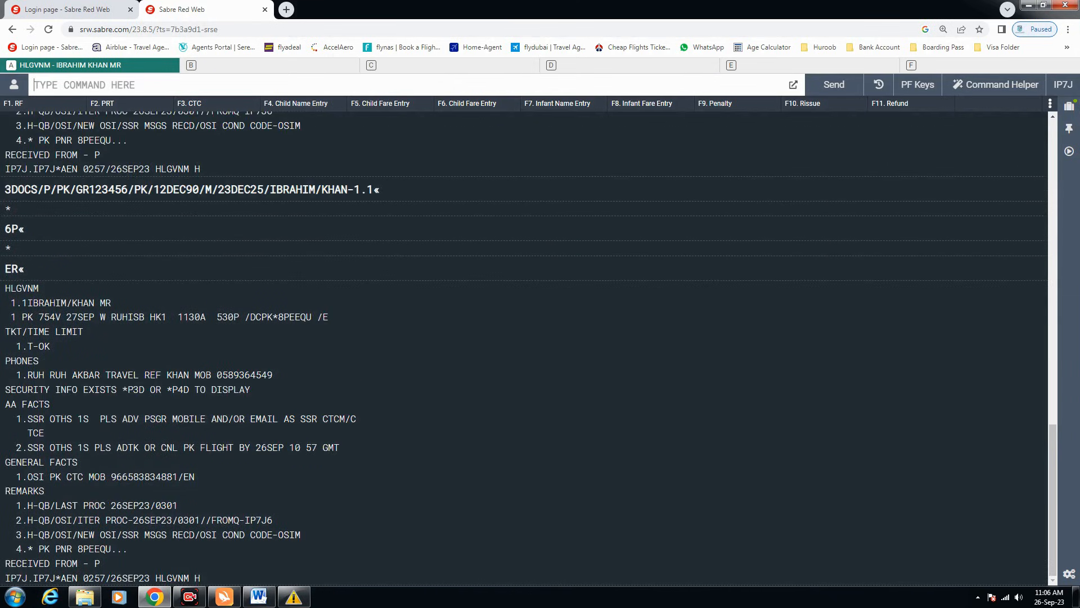